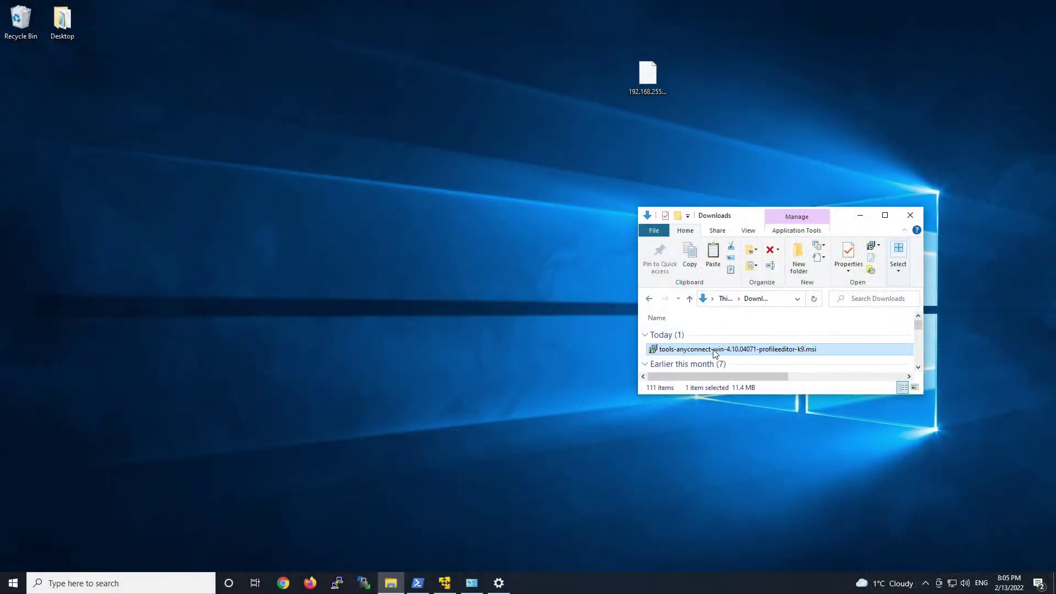
Install the AnyConnect profile editors using Custom setup with default features, then close the readme.
double_click(715, 349)
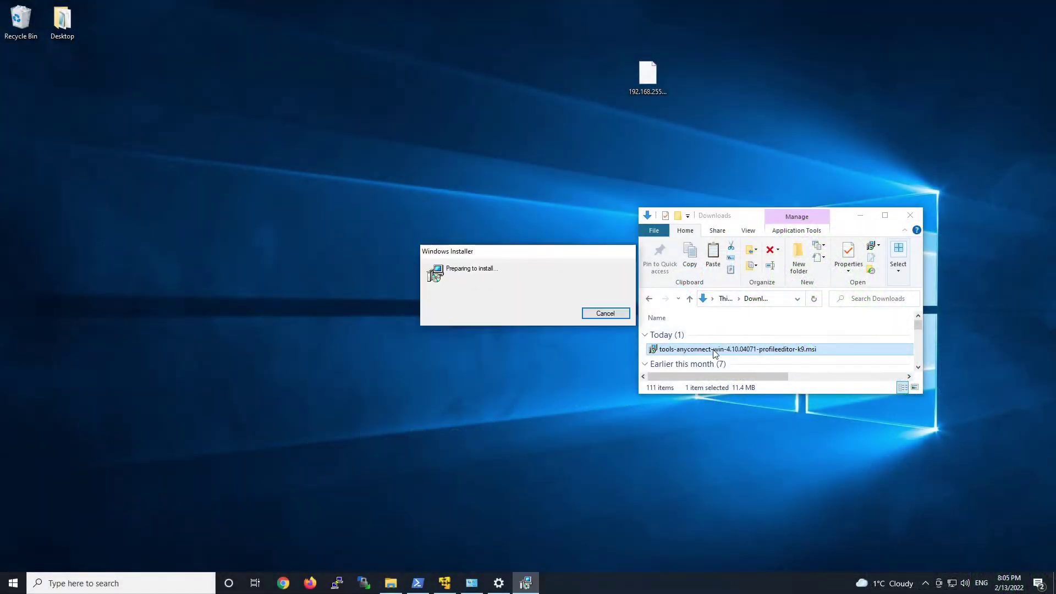
click(585, 377)
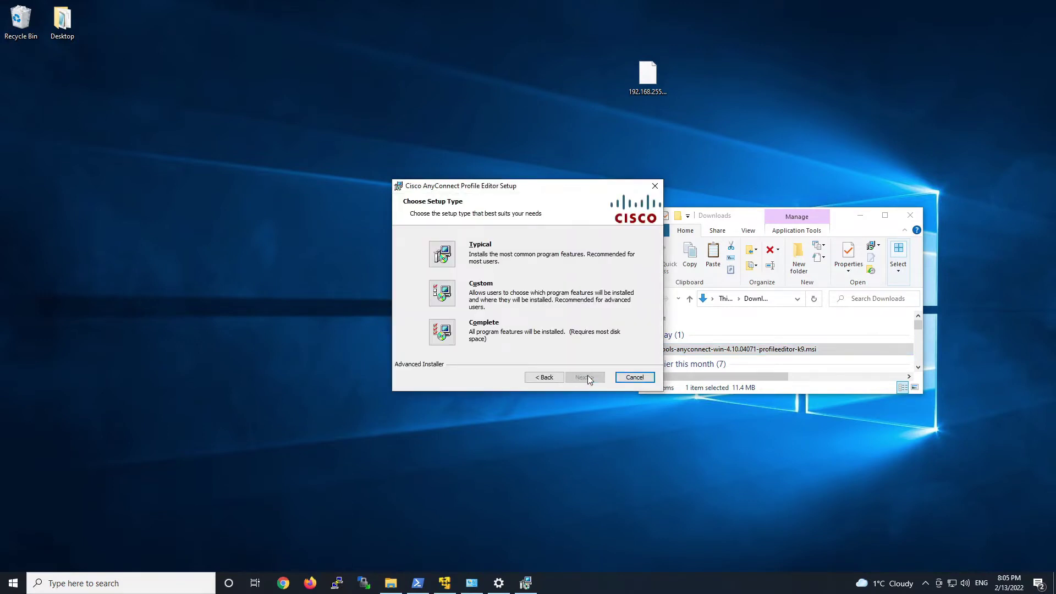
click(446, 297)
mouse_move(529, 275)
mouse_down()
mouse_move(532, 304)
mouse_move(531, 269)
mouse_up()
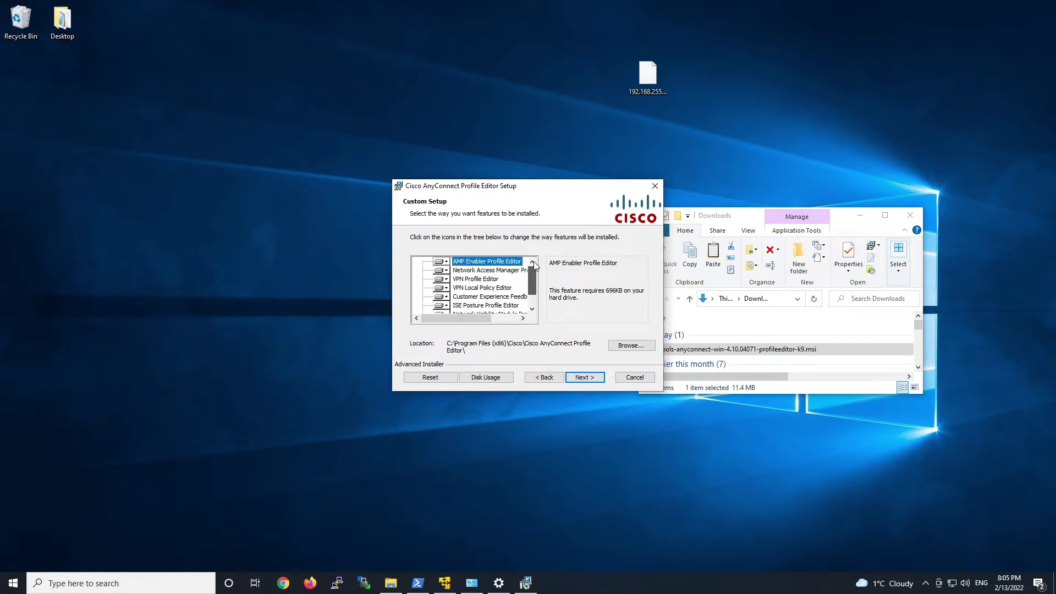
click(586, 378)
click(588, 377)
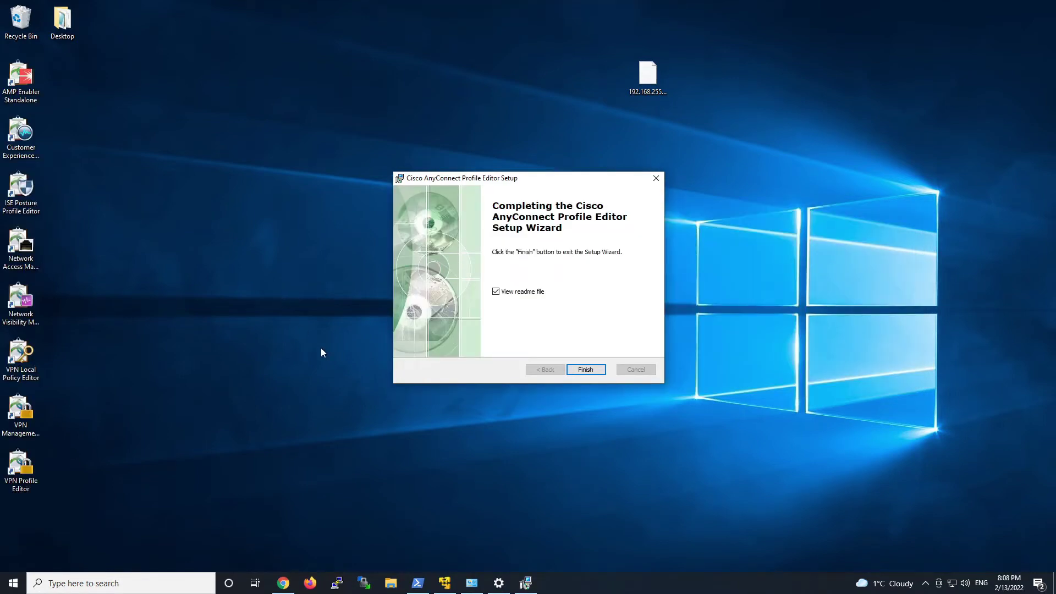
click(580, 371)
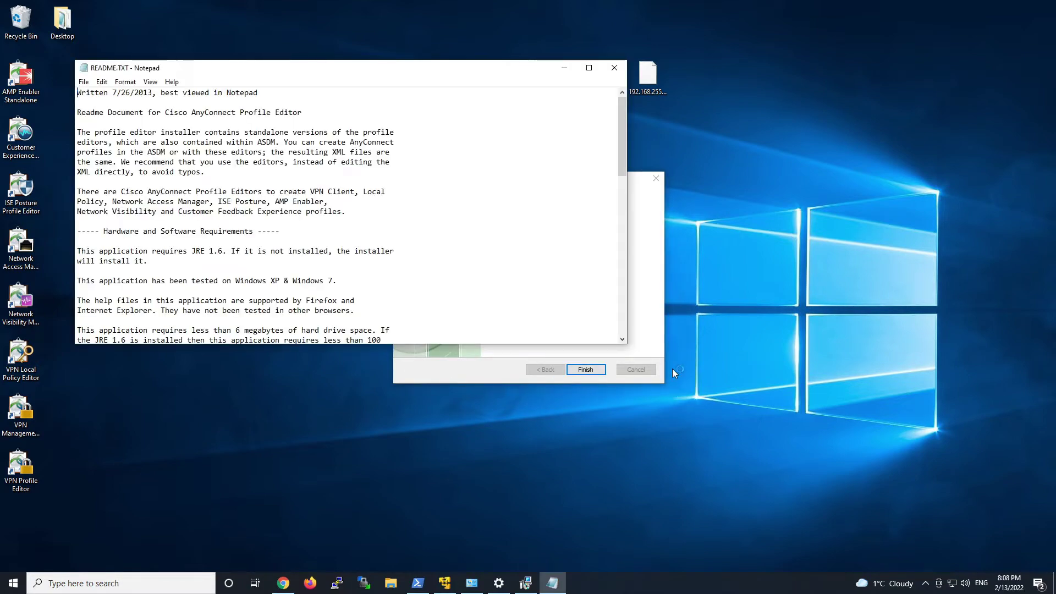
click(614, 68)
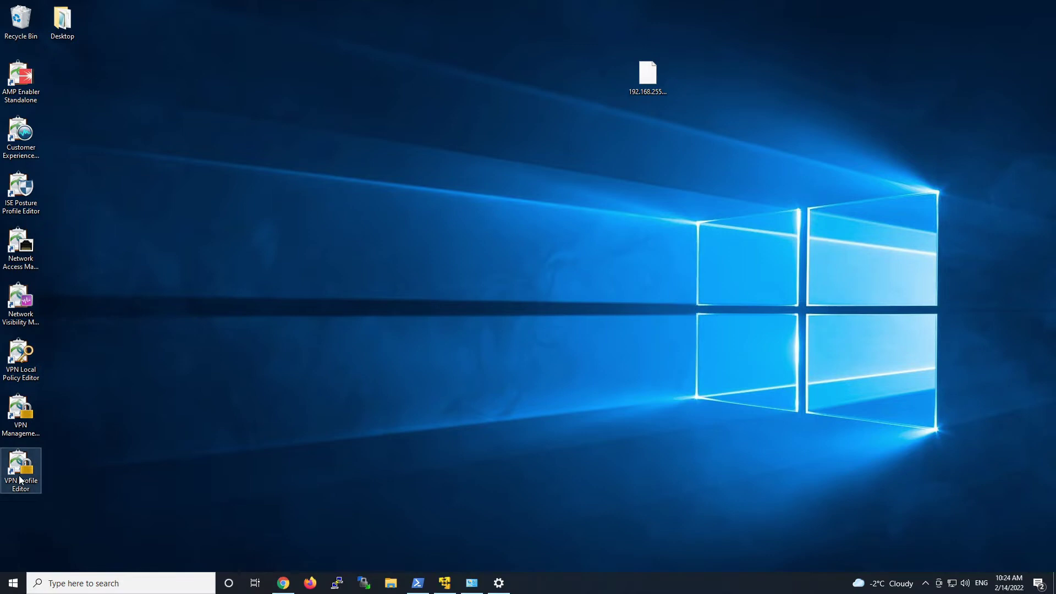
Open AlwaysOnVPN.xml from the Documents RA-VPN folder in the VPN Profile Editor.
double_click(21, 473)
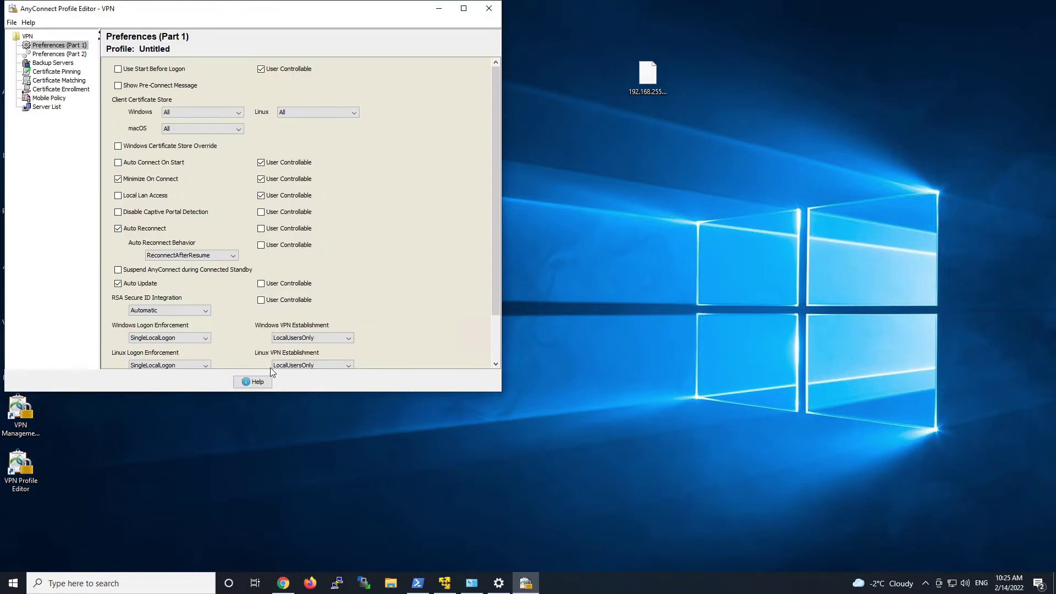
click(12, 23)
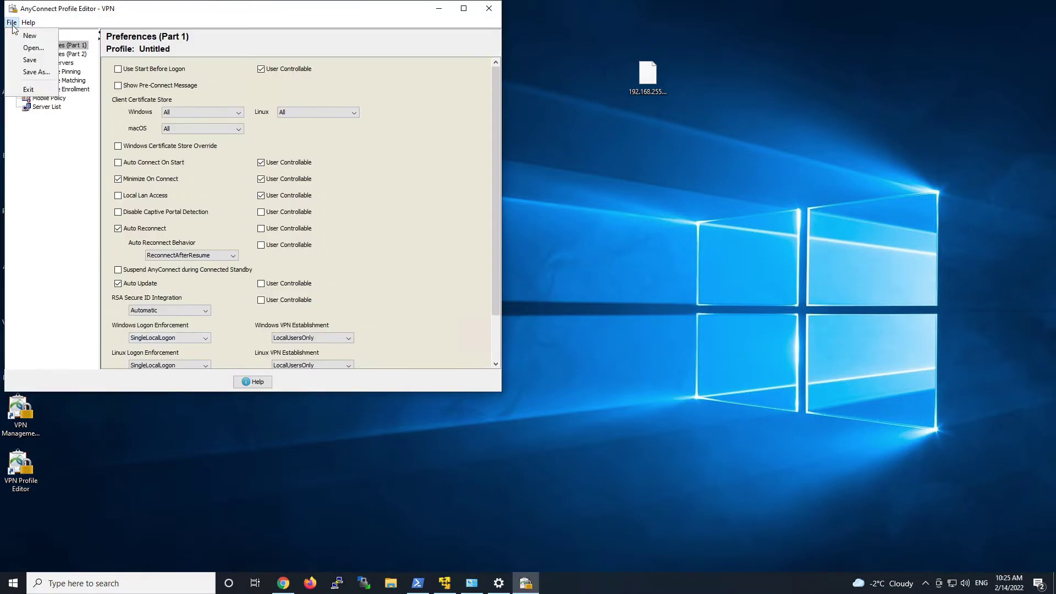
click(31, 48)
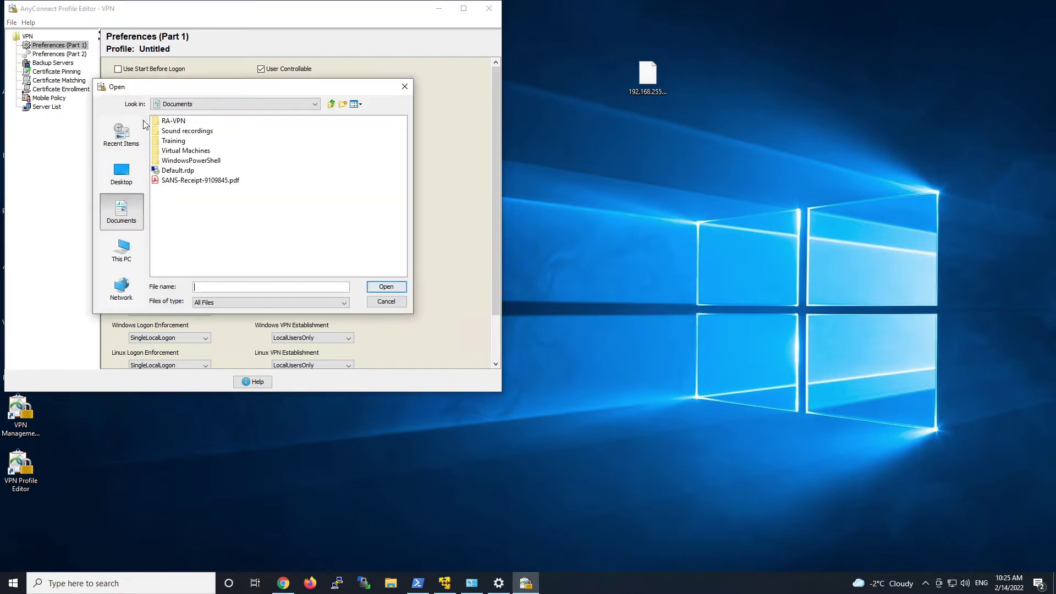
double_click(173, 122)
click(171, 124)
double_click(171, 122)
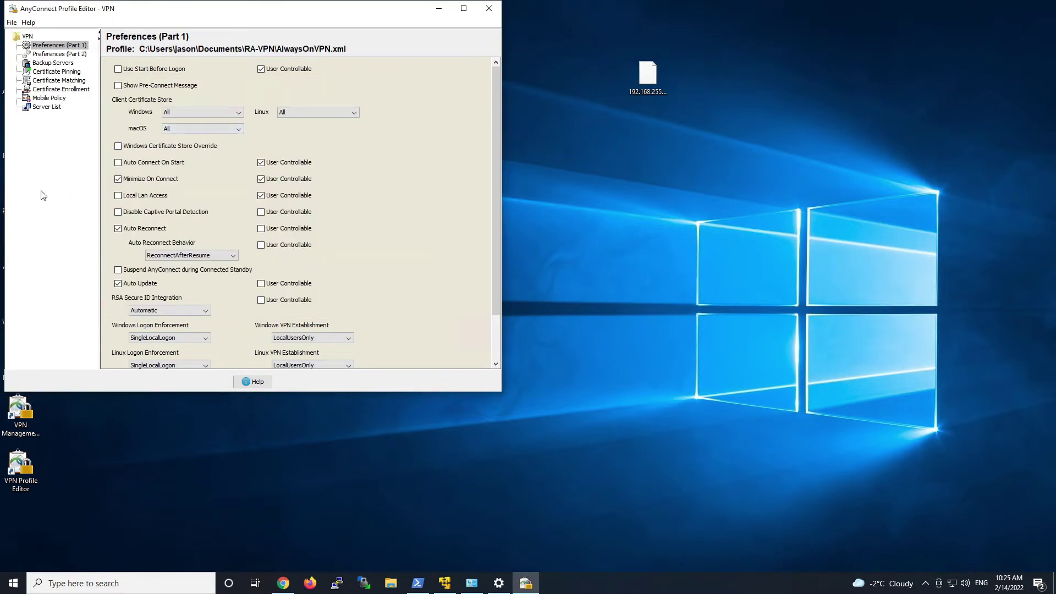
click(55, 54)
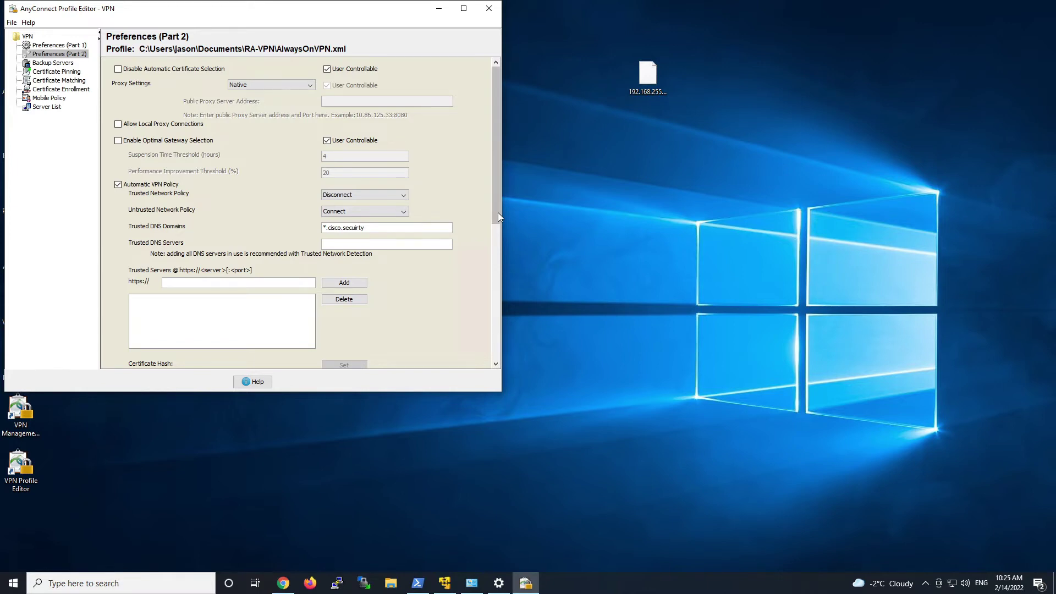
Scroll to the Always On settings showing login.microsoftonline.com allowed and Connect Failure Policy Closed.
drag(498, 214, 498, 344)
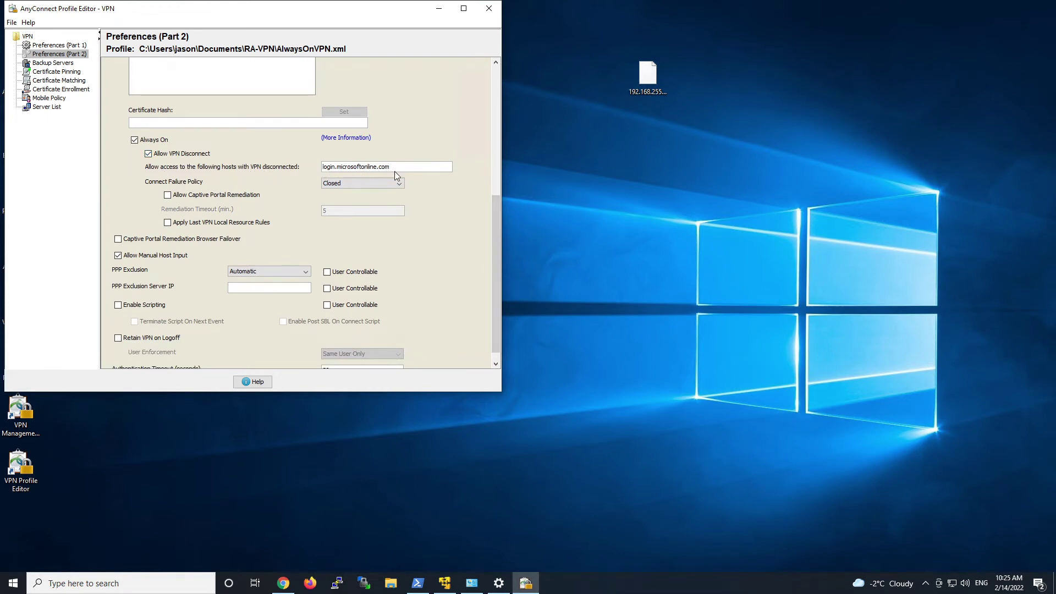
mouse_move(395, 175)
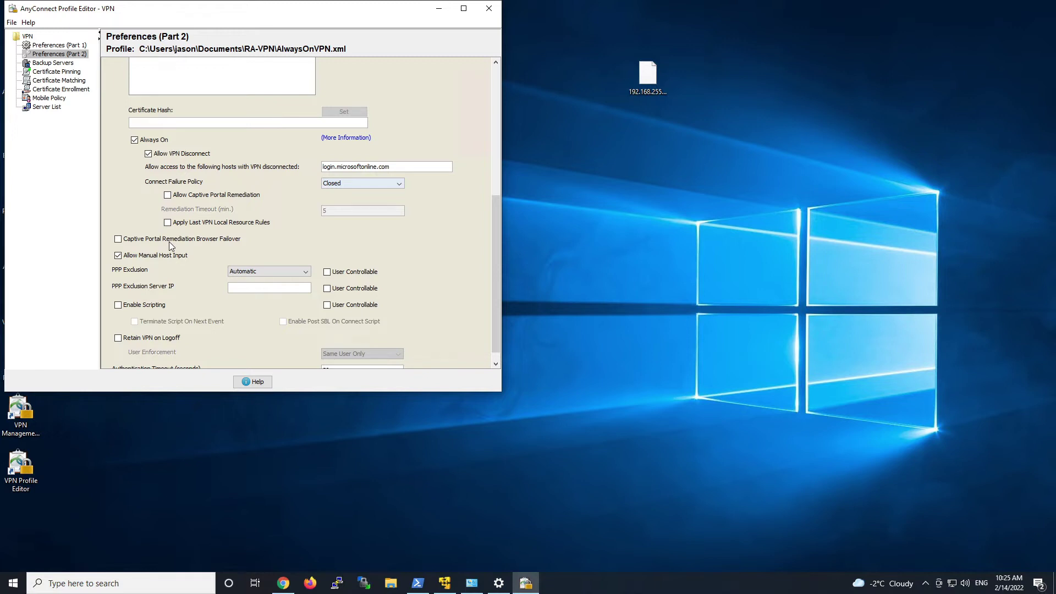
Review the RA-VPN server entry with backup server 192.168.255.190, then save the profile and exit.
click(47, 107)
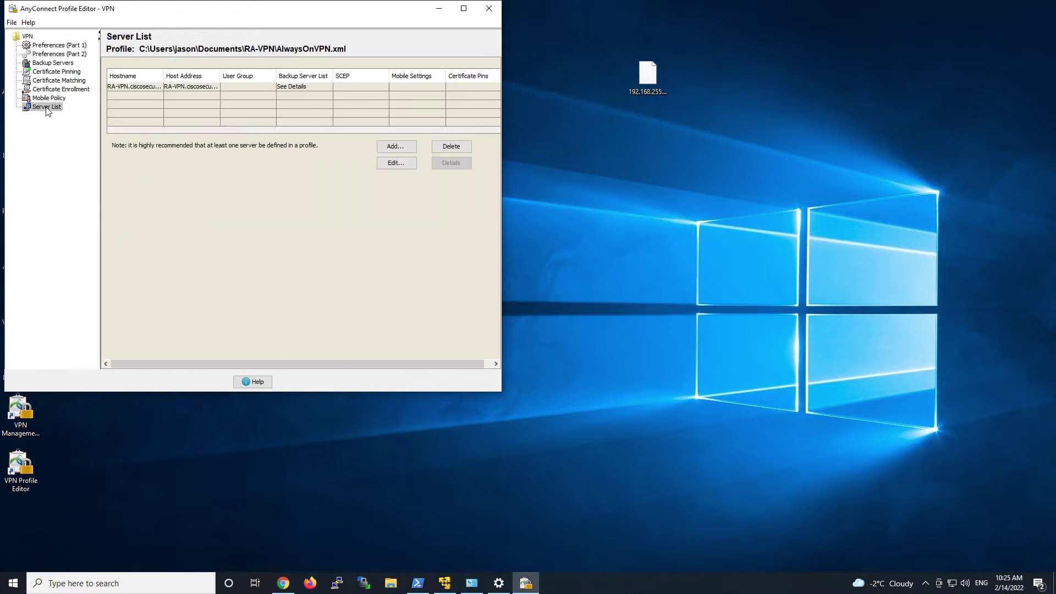
click(137, 88)
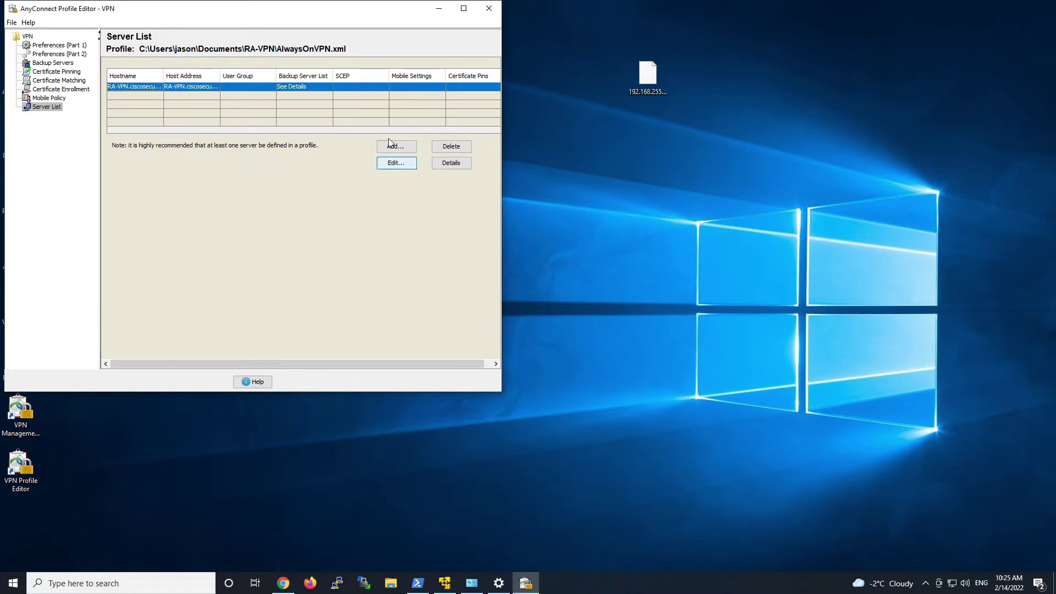
click(402, 164)
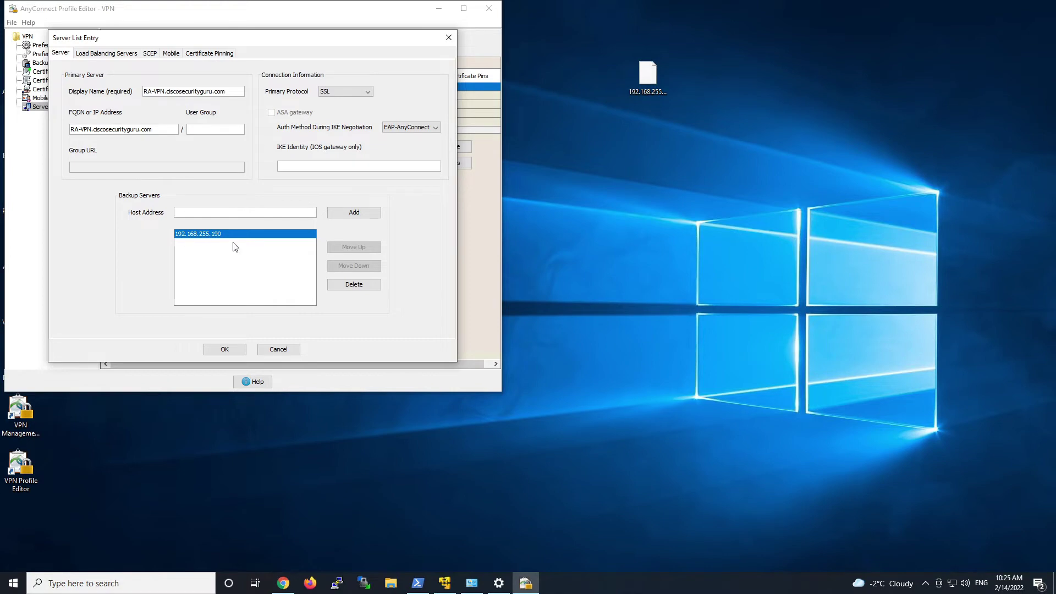
click(229, 349)
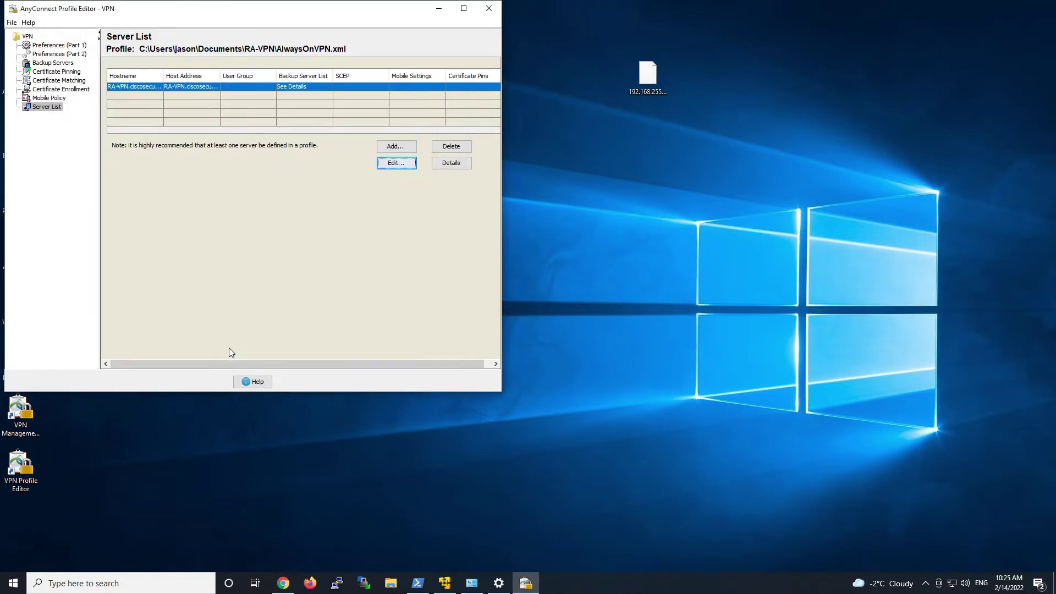
click(488, 8)
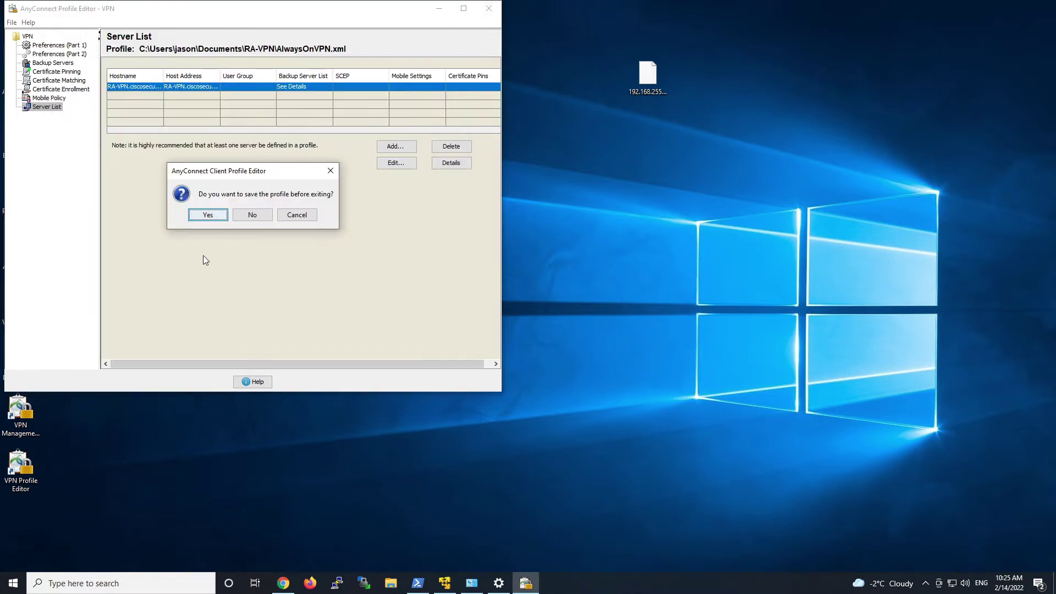
click(208, 215)
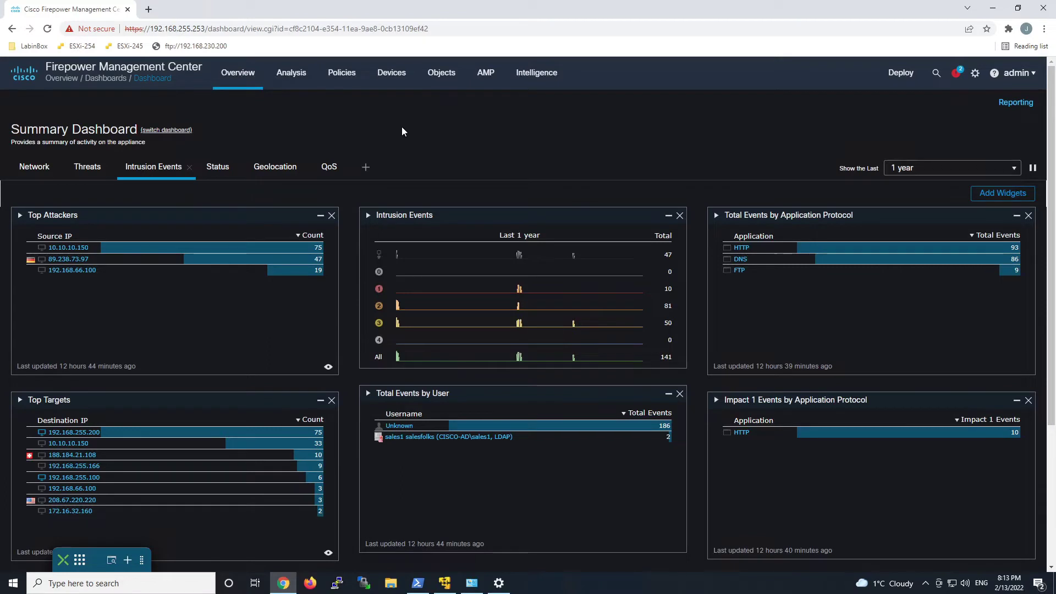
Go to Object Management and open the VPN > AnyConnect File objects list.
mouse_move(433, 74)
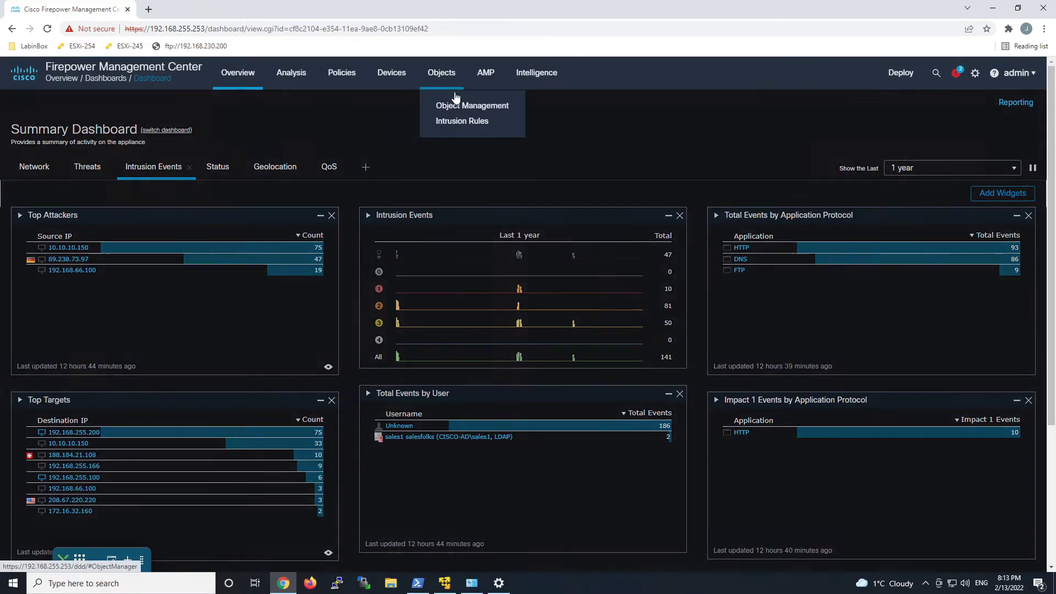
click(454, 102)
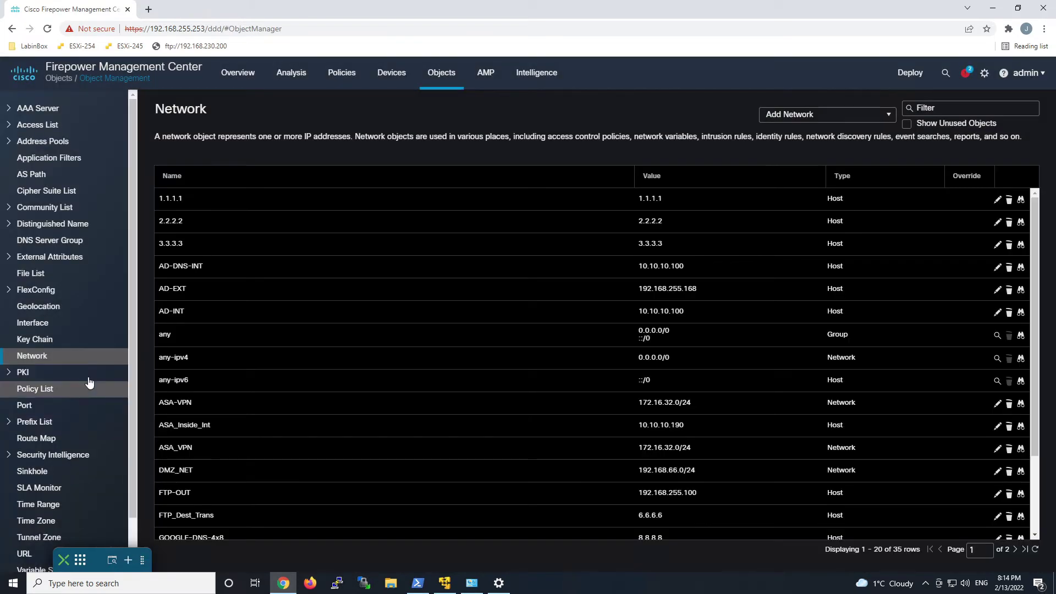
scroll(44, 495, down, 1)
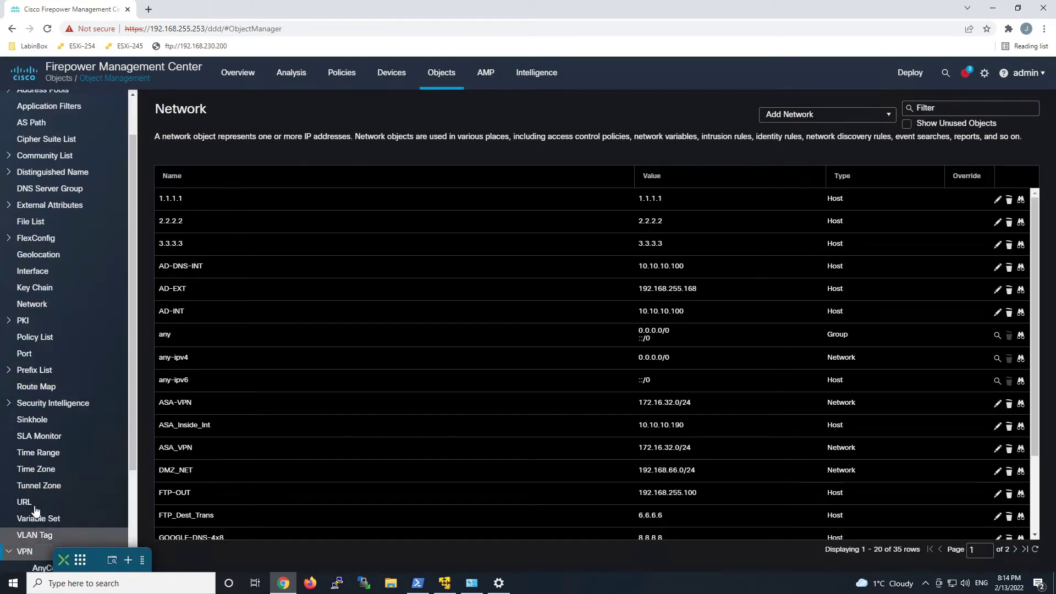
scroll(44, 484, down, 2)
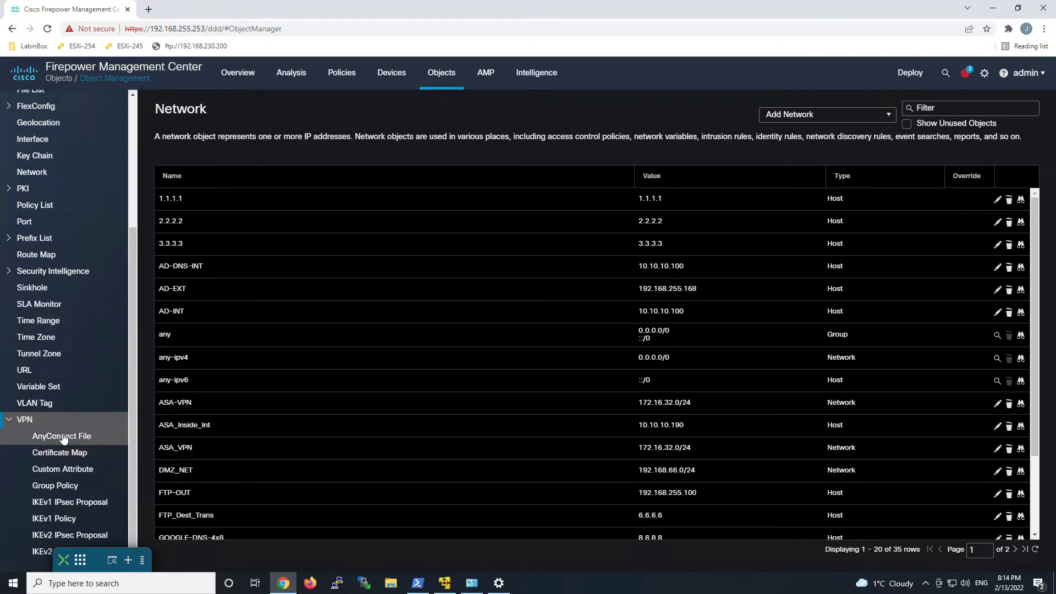
click(63, 437)
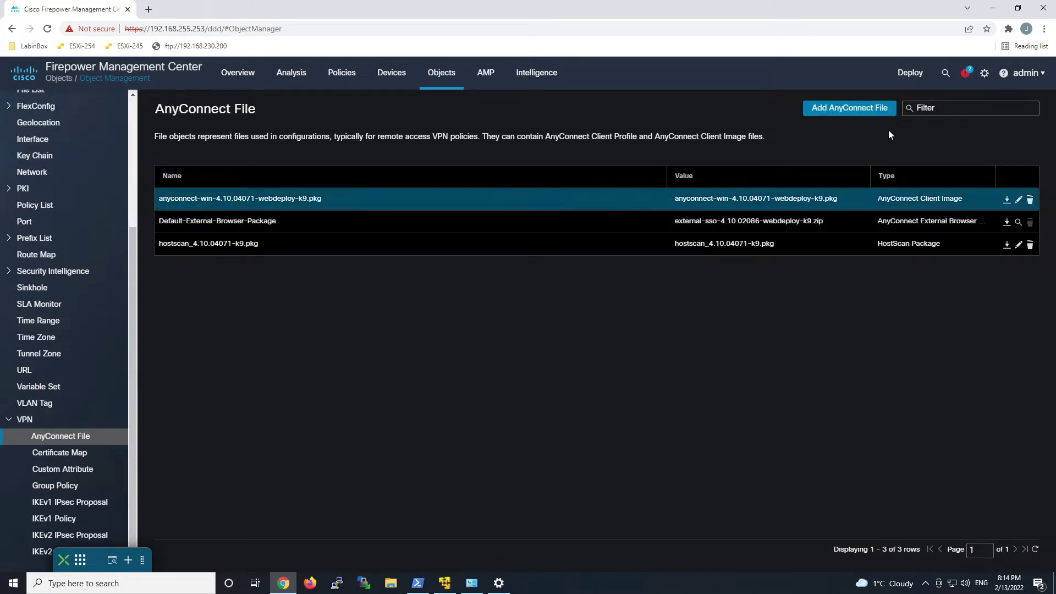
Add AnyConnect file object 'AlwaysOnVPN' from RA-VPN\AlwaysOnVPN.xml as an AnyConnect VPN Profile.
click(863, 110)
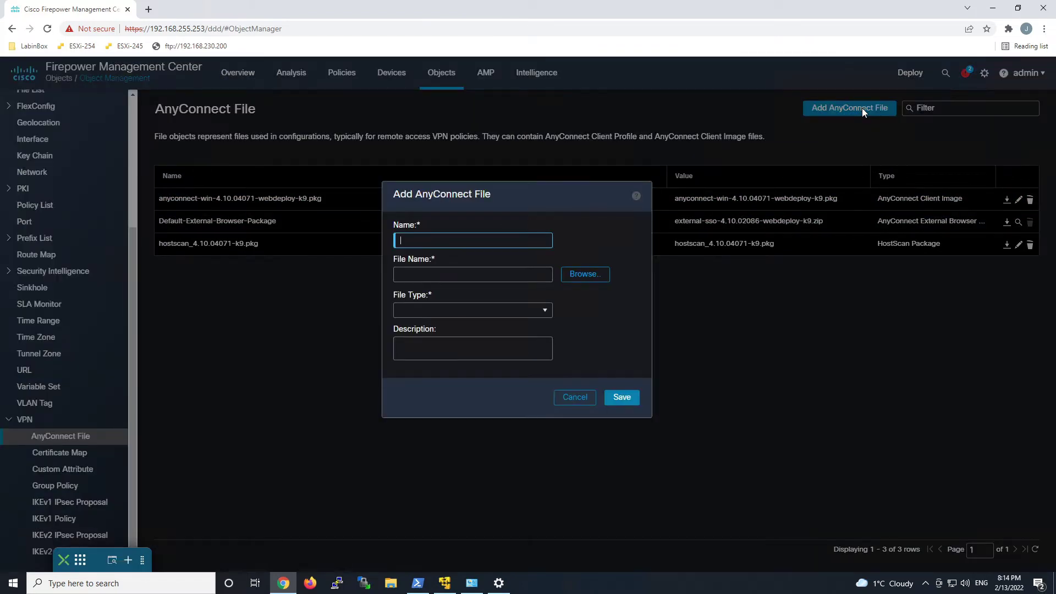
click(598, 273)
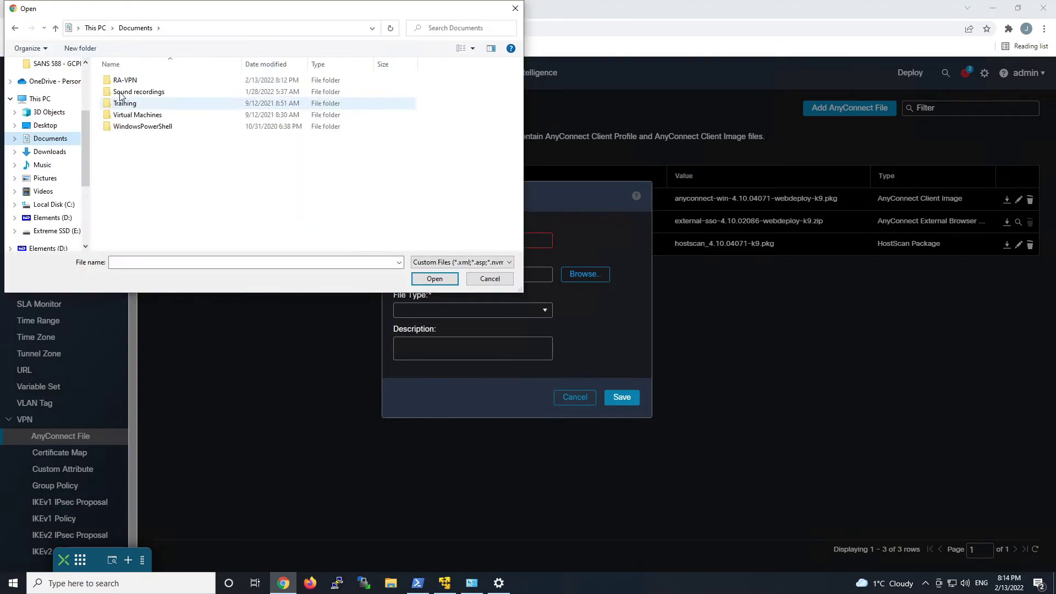
double_click(120, 80)
double_click(120, 81)
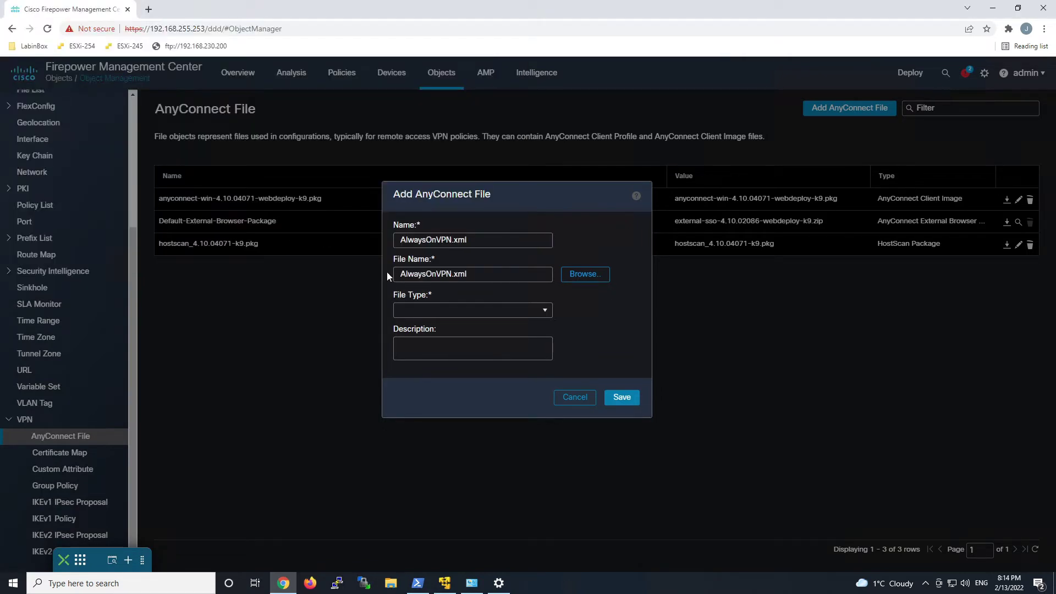
click(547, 311)
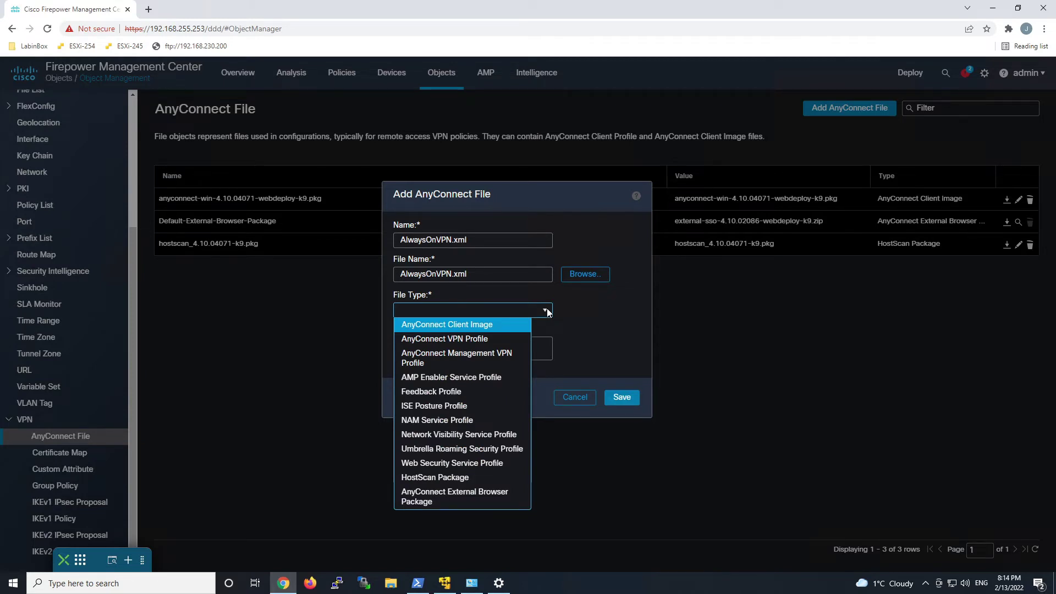
click(490, 336)
click(471, 240)
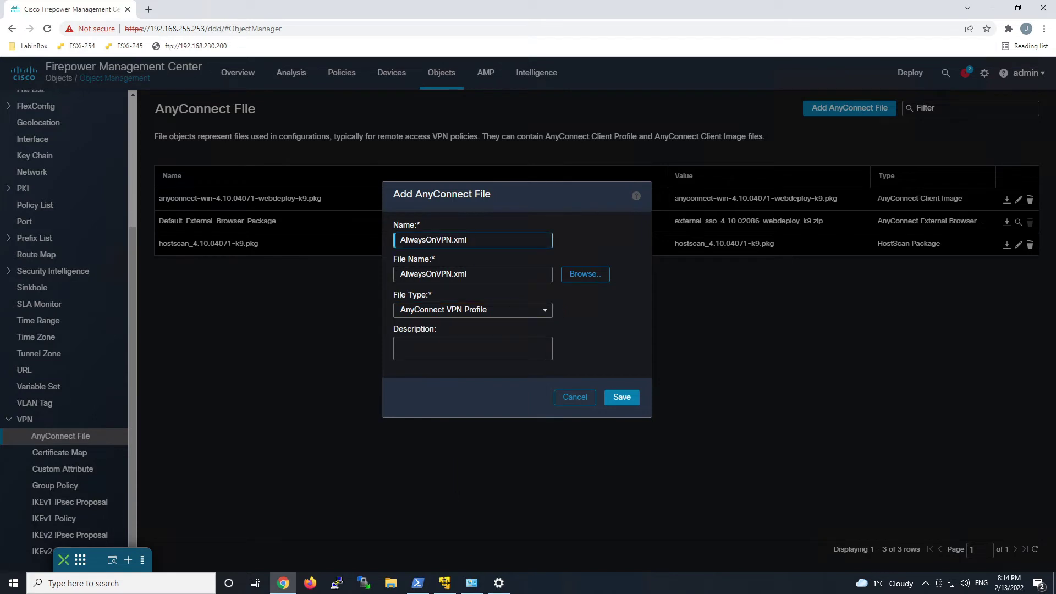
key(BackSpace)
key(BackSpace)
click(623, 404)
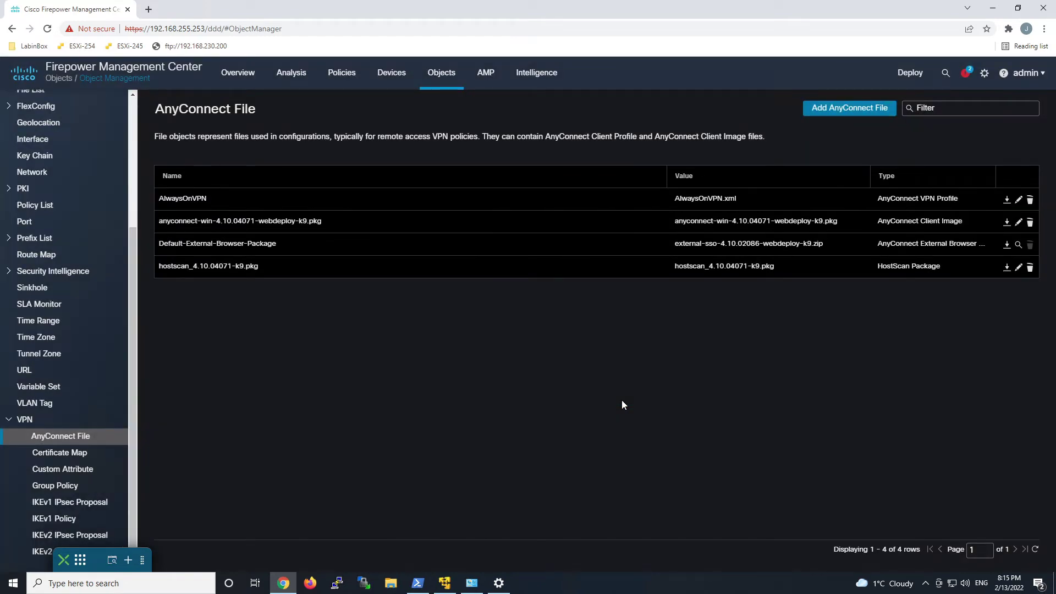
Set AlwaysOnVPN as the AnyConnect client profile of group policy Azure-AD-GP and save.
click(72, 487)
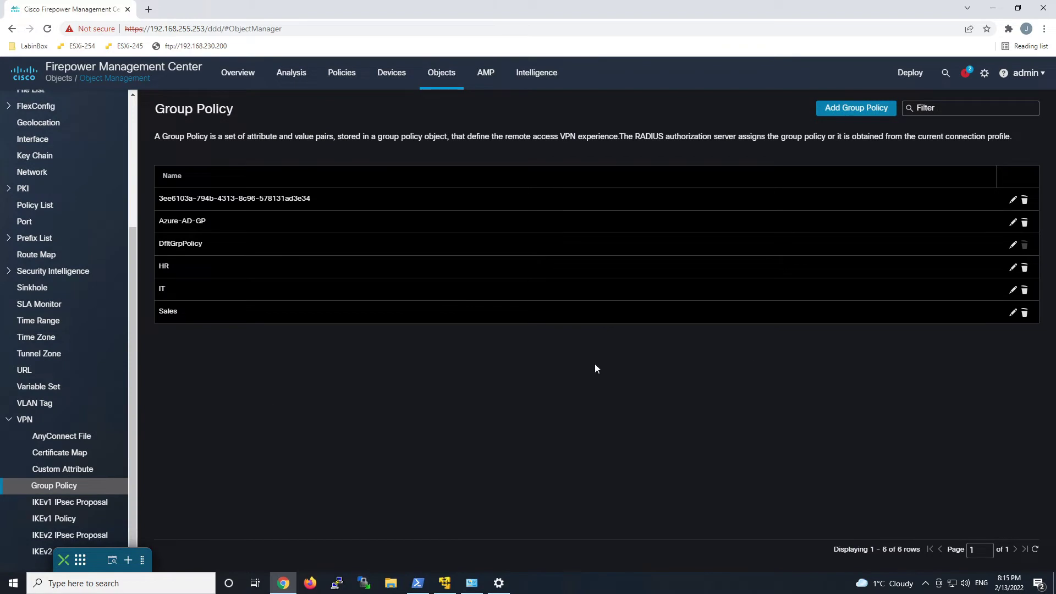
click(1012, 224)
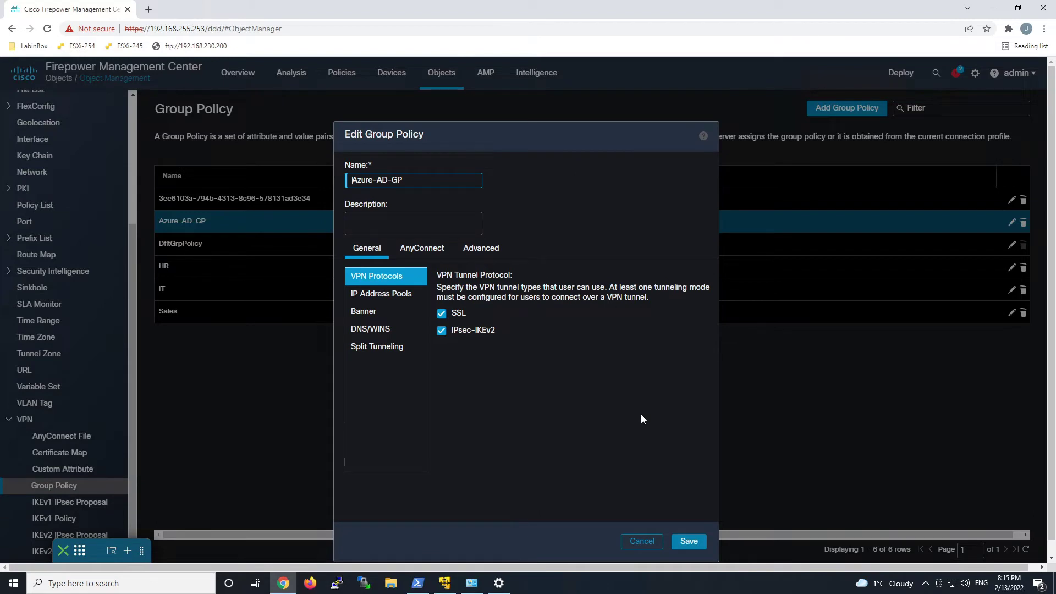
click(419, 249)
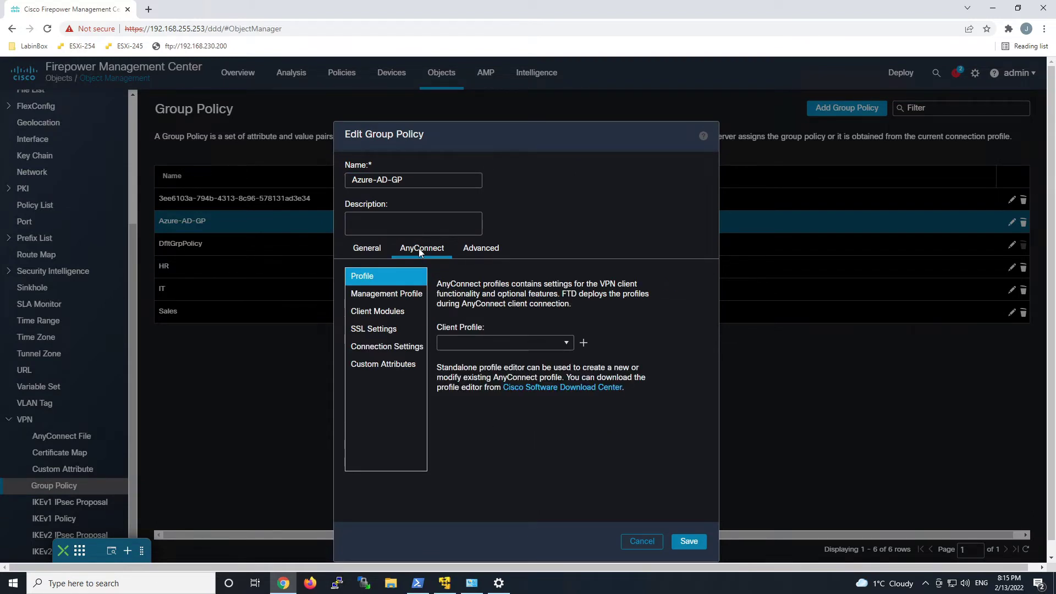
click(565, 342)
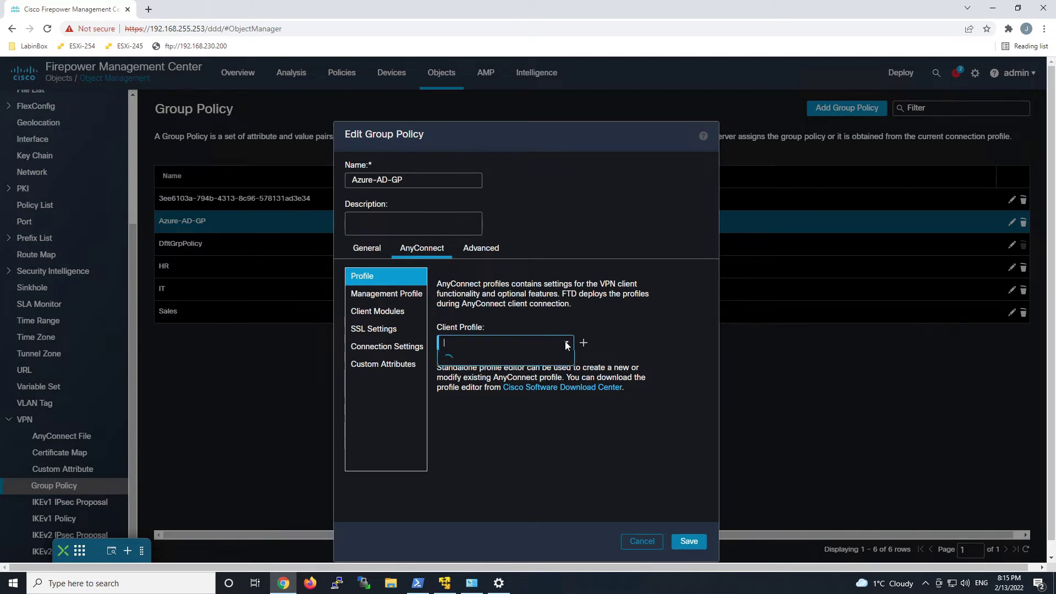
click(489, 360)
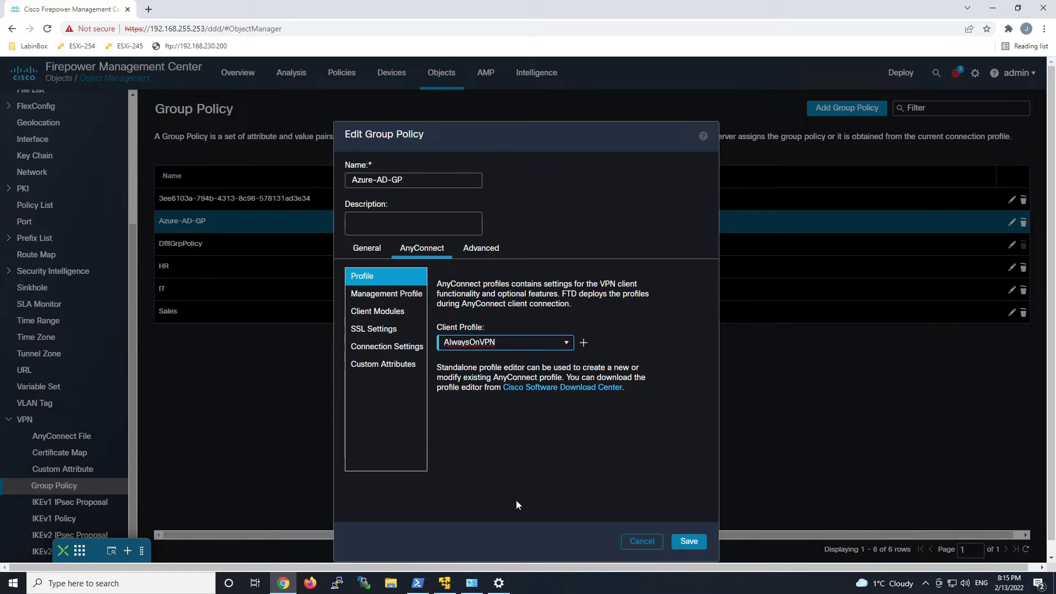
click(694, 541)
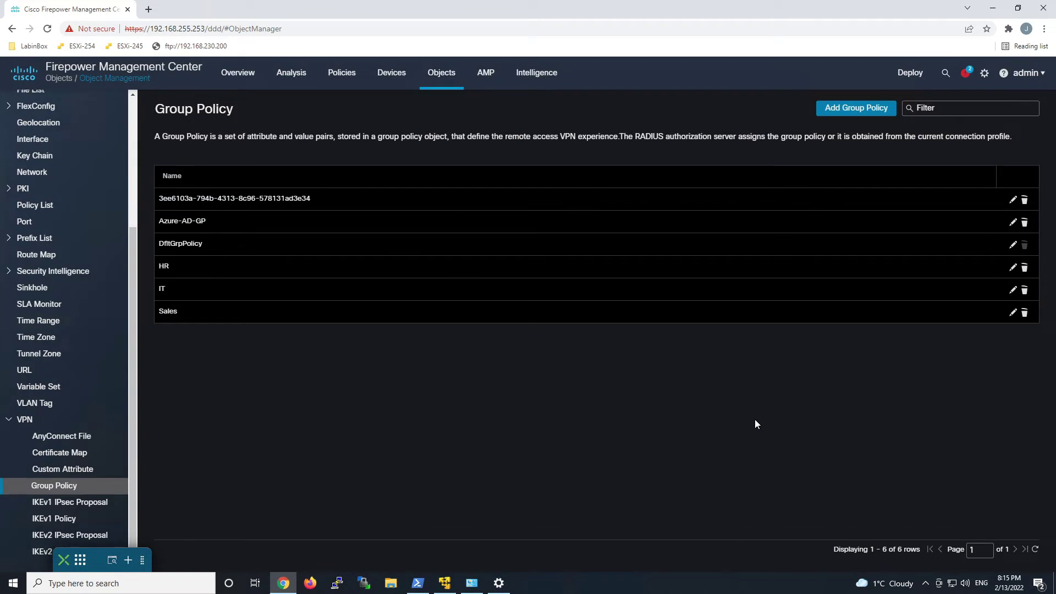
Deploy the pending configuration to the FTD100 device and confirm the deployment.
mouse_move(907, 73)
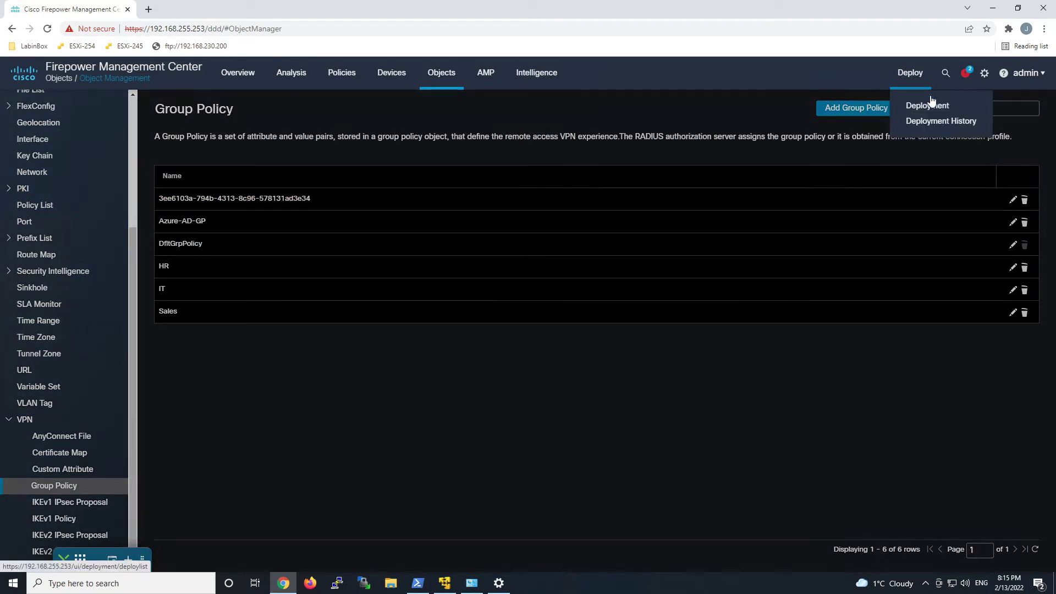
click(930, 105)
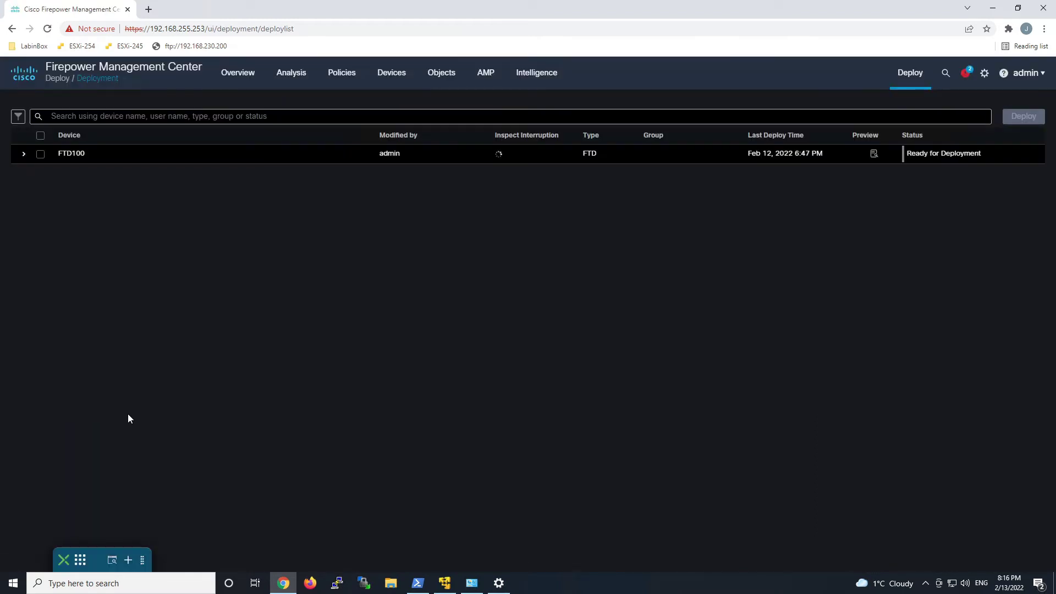
click(40, 156)
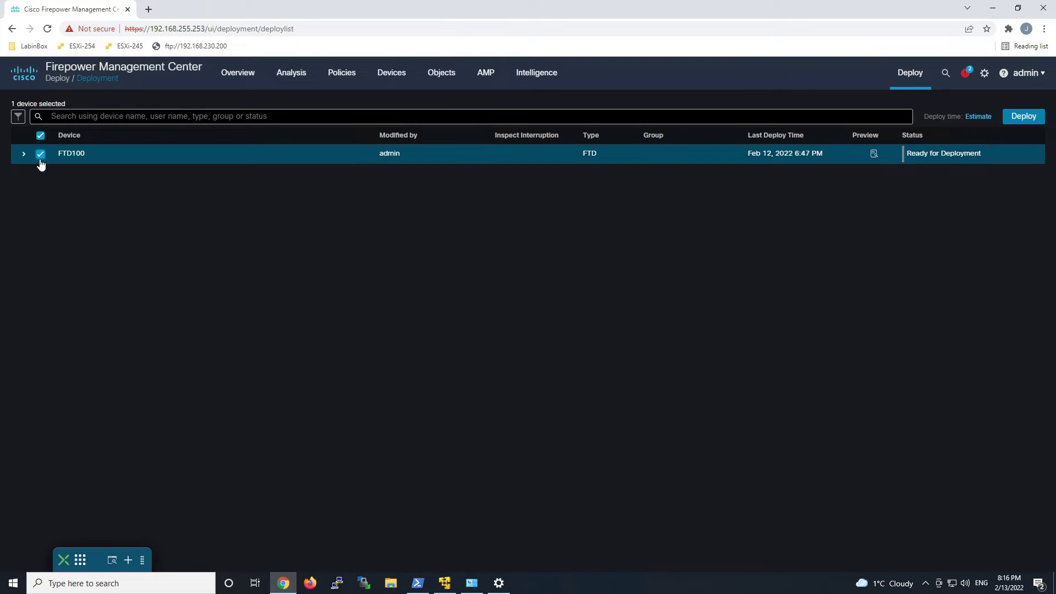
click(1023, 116)
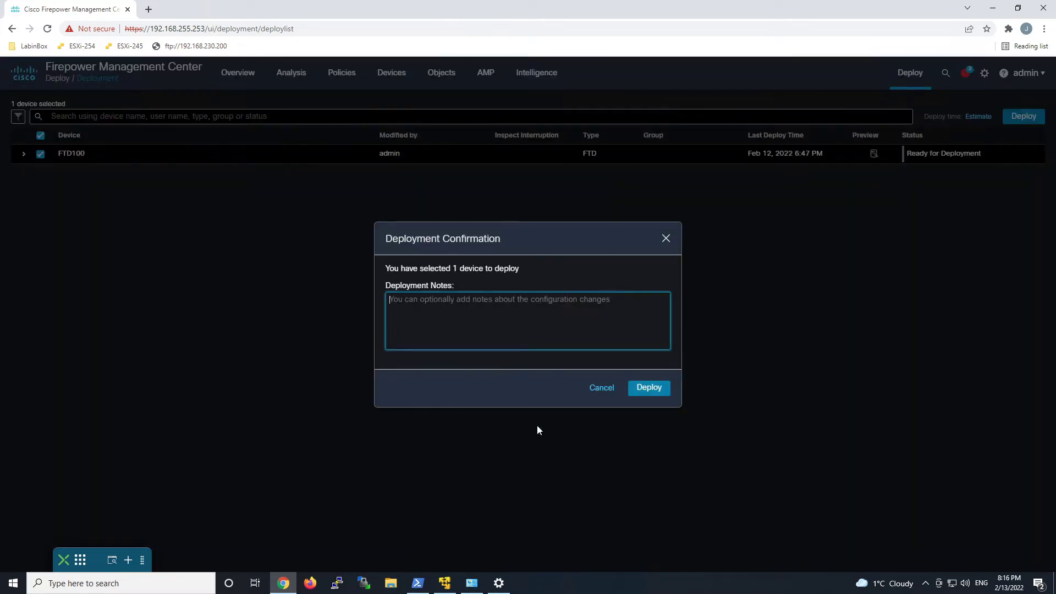
click(656, 387)
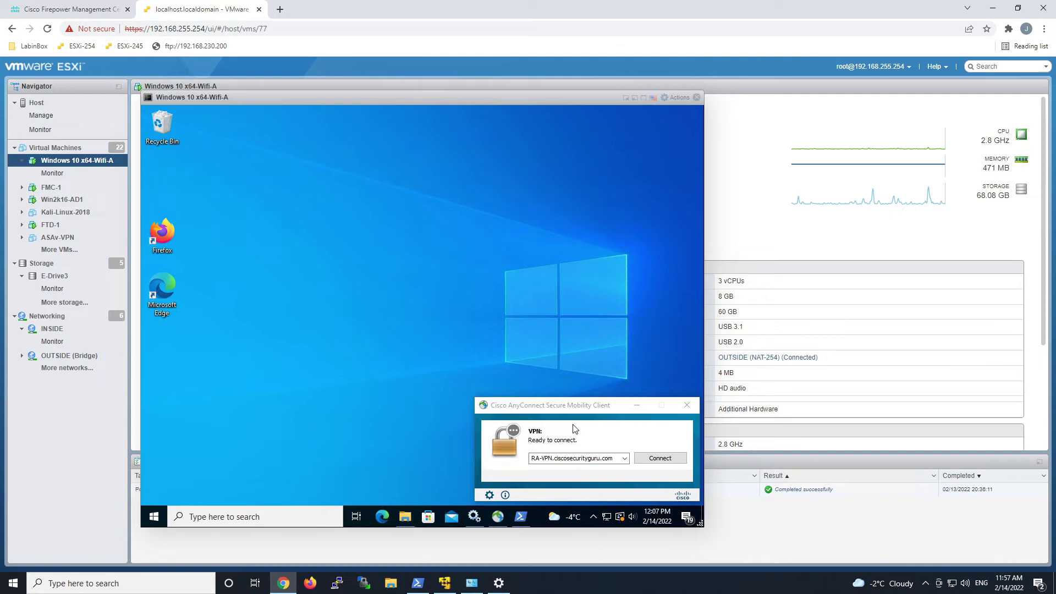
Connect to RA-VPN and sign in with the Azure account's e-mail and password, staying signed in.
click(665, 459)
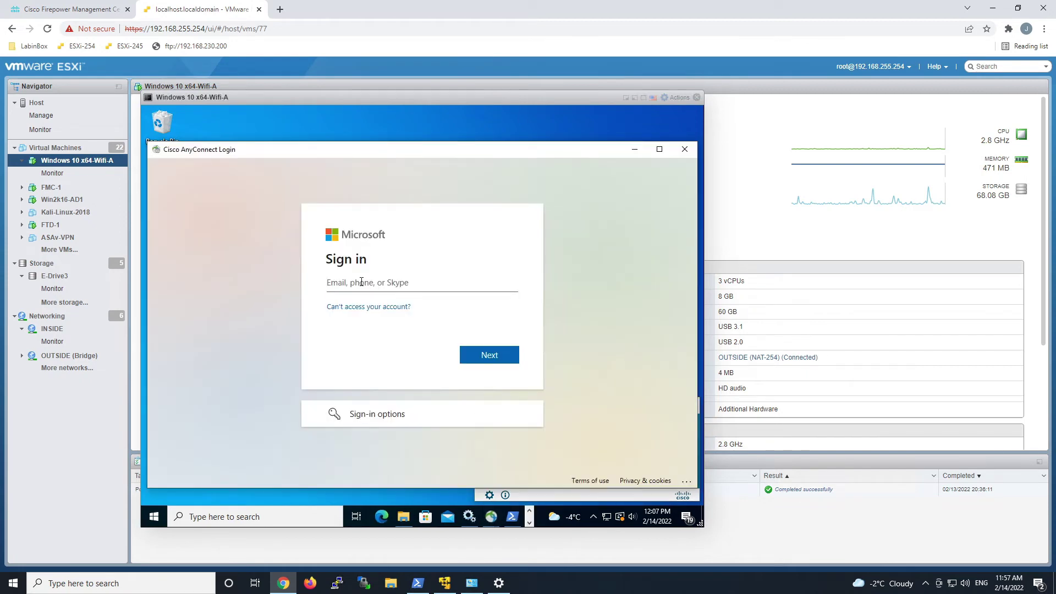
click(361, 282)
key(Return)
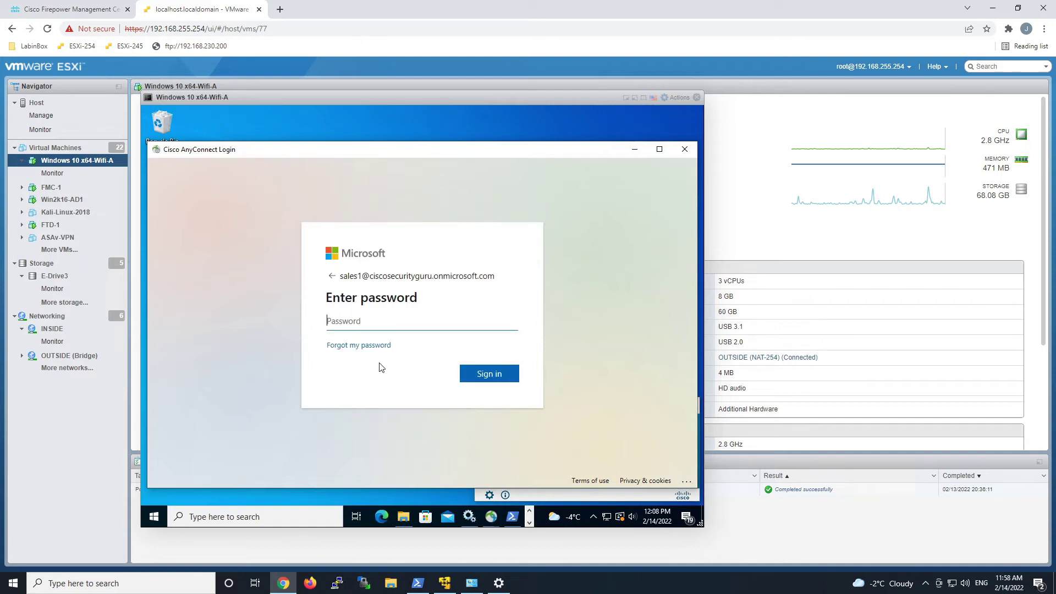
key(ctrl+v)
key(Return)
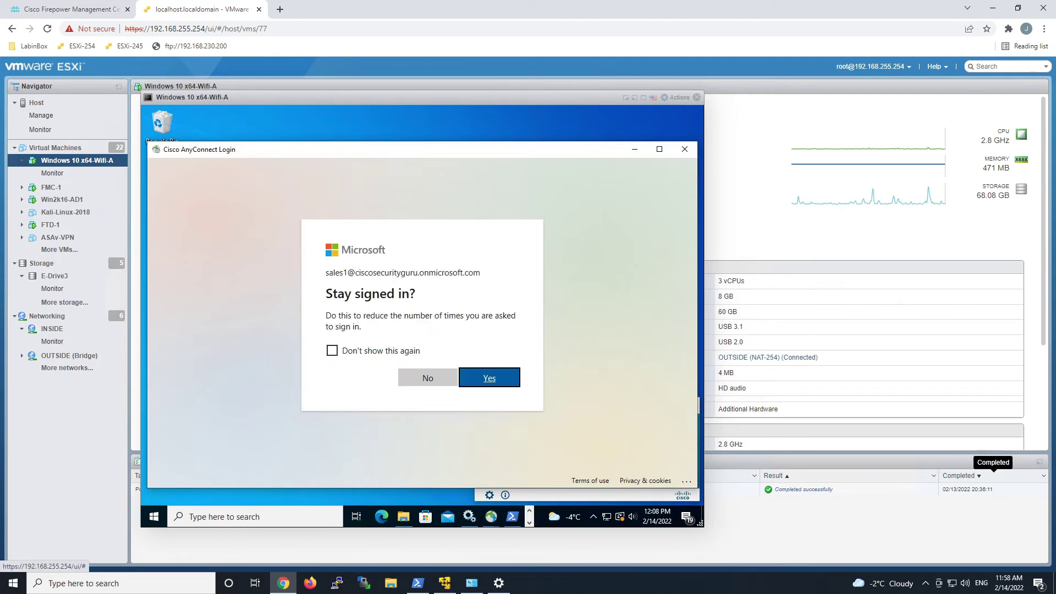
click(492, 382)
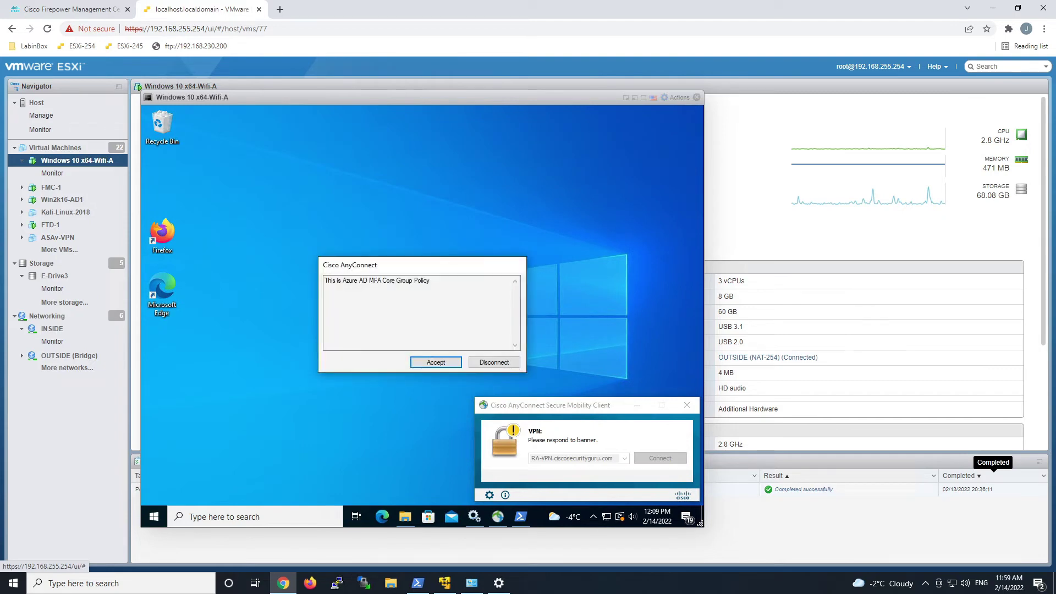
Accept the group policy banner and dismiss the Sales DAP security policy notice.
click(422, 365)
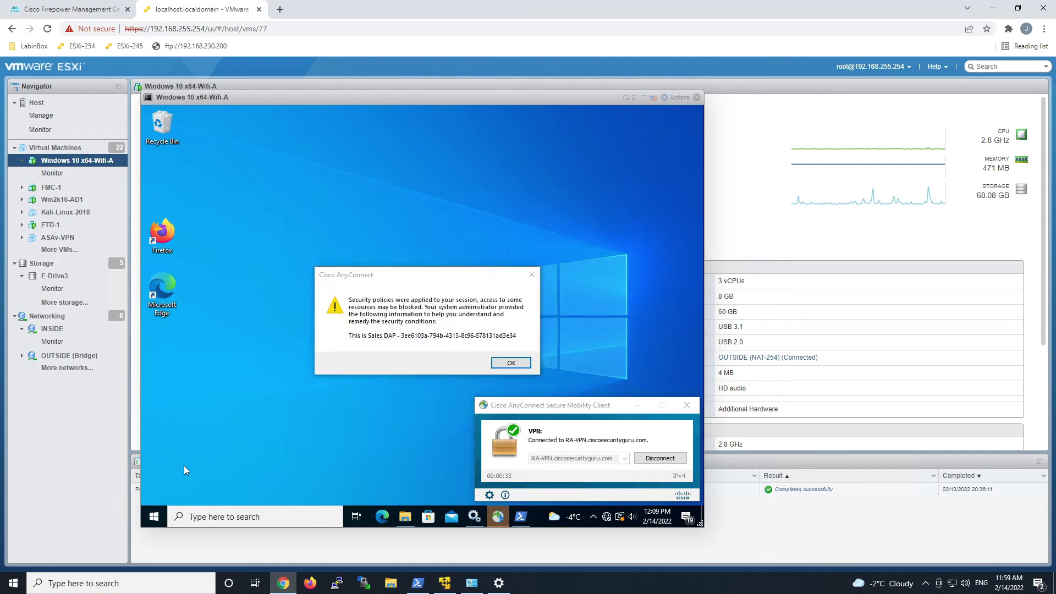
click(510, 365)
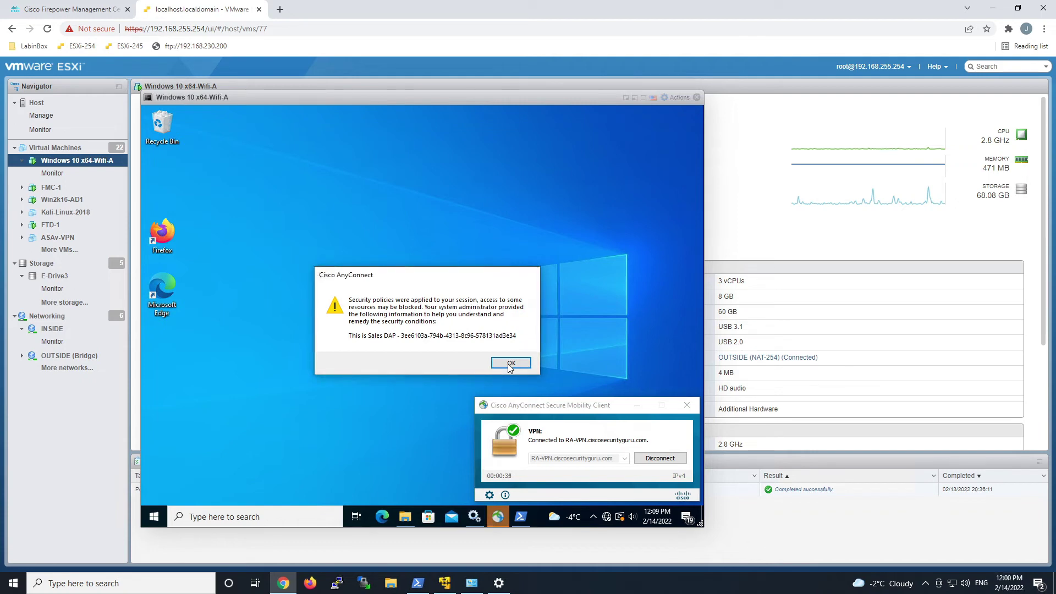
click(510, 364)
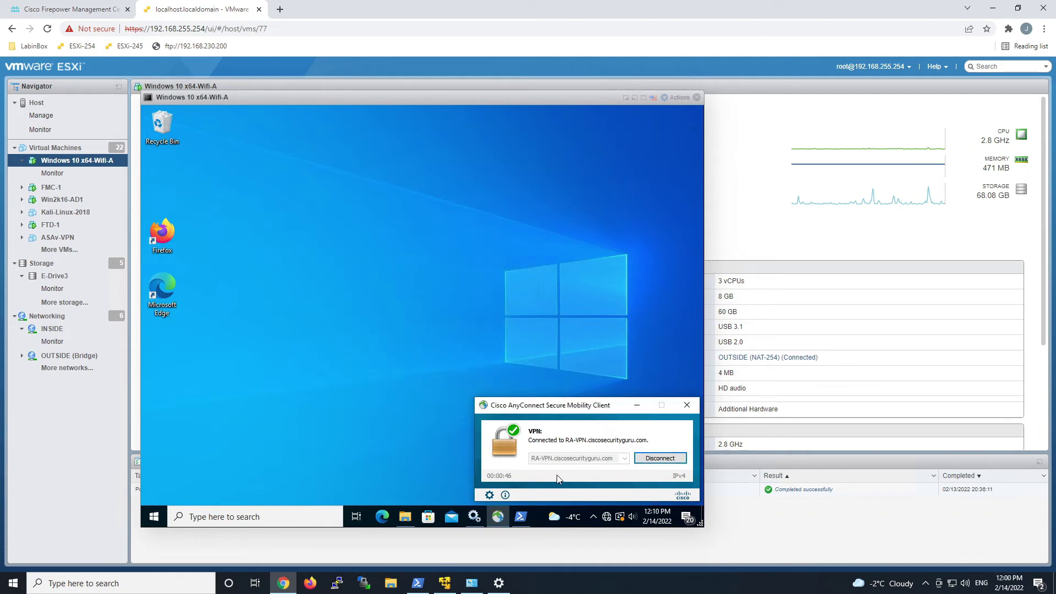
click(660, 461)
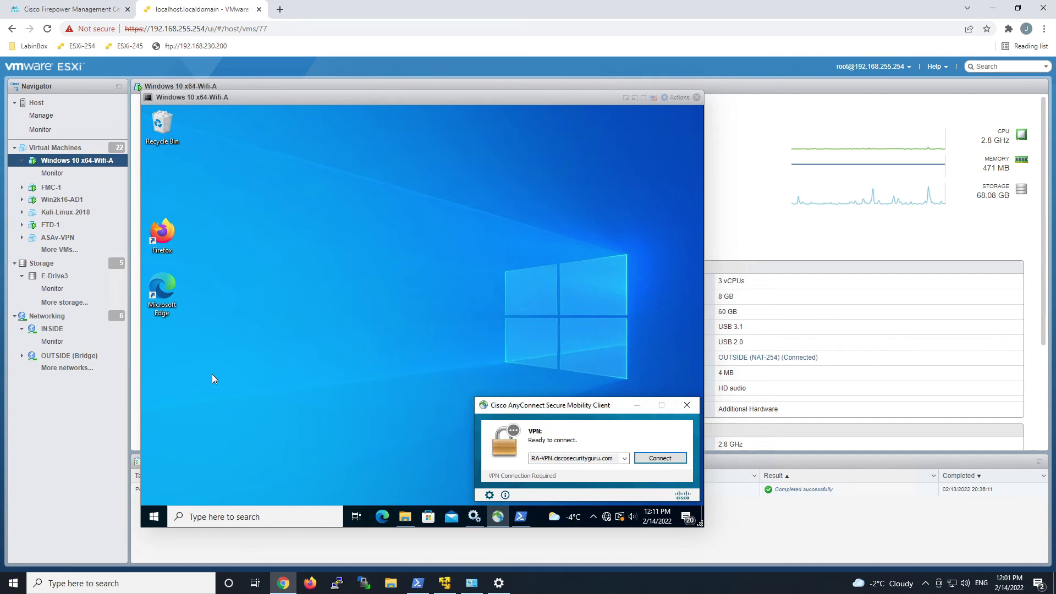
click(520, 517)
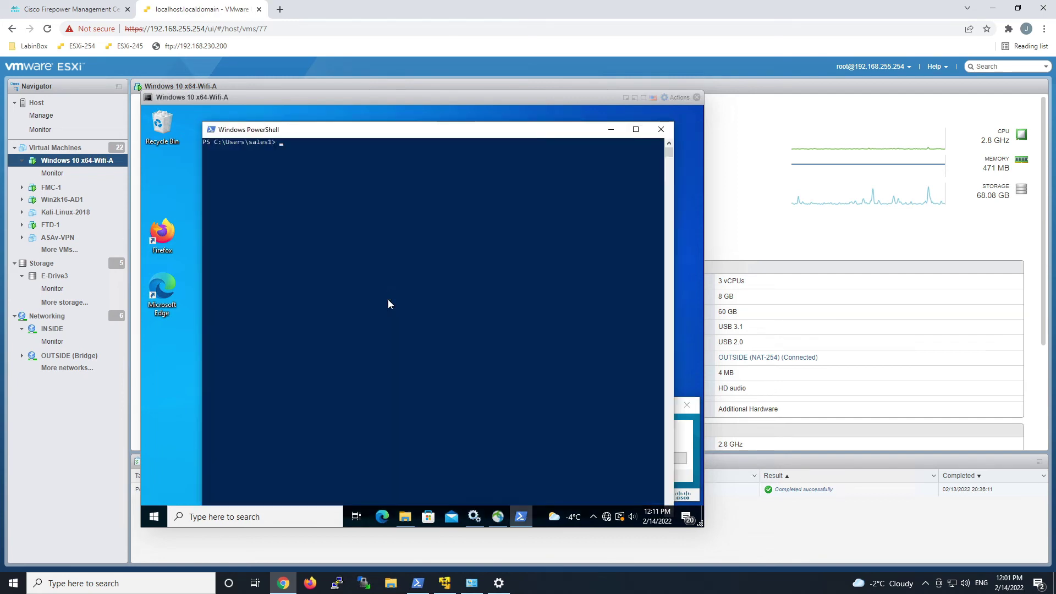
text(ping www.cisco.com)
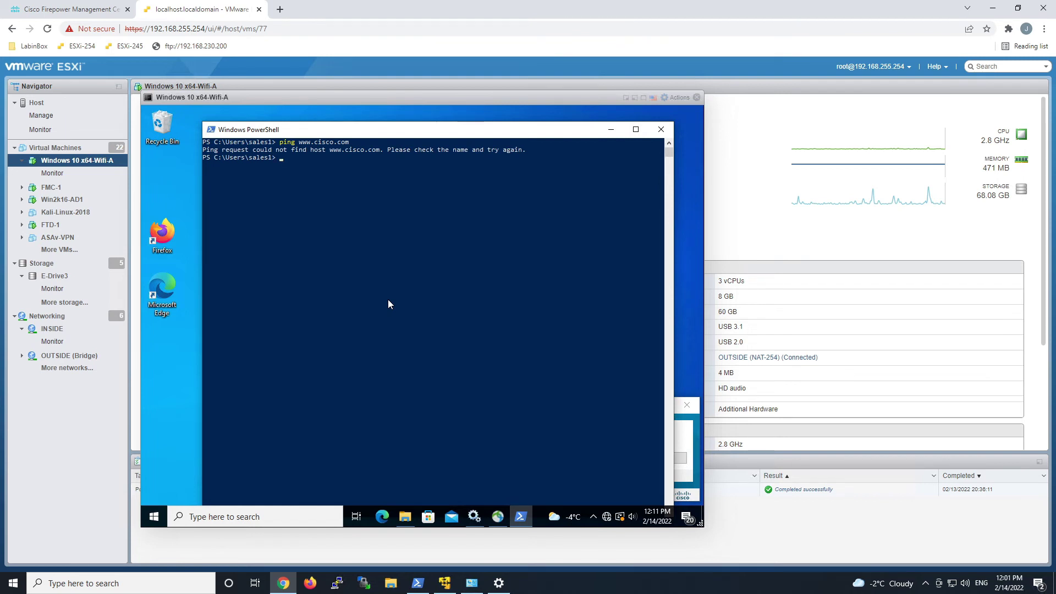
click(611, 130)
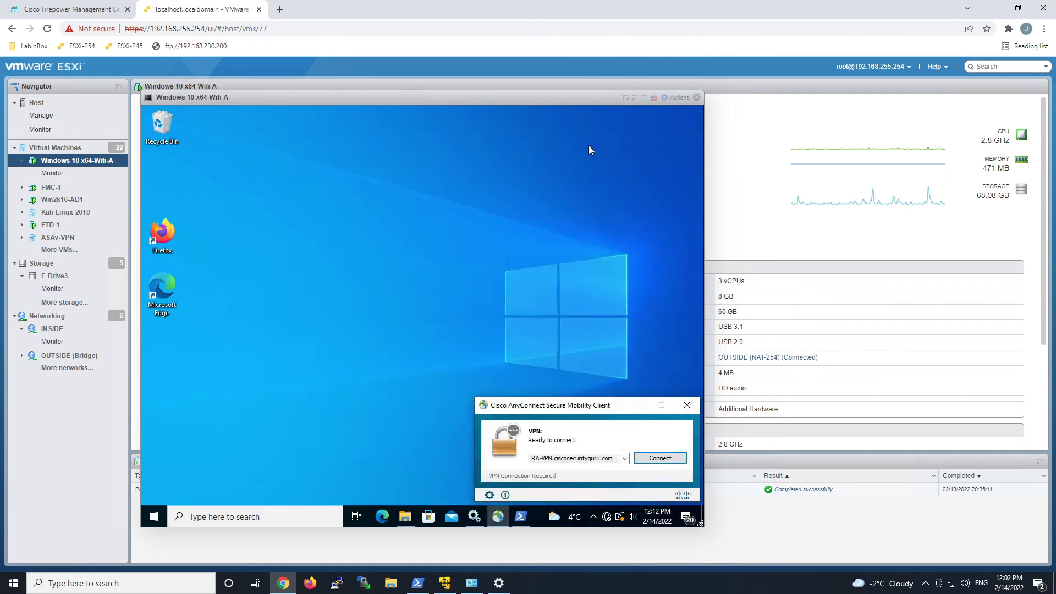
Reconnect to RA-VPN.ciscosecurityguru.com and submit the Azure sign-in account address.
key(Return)
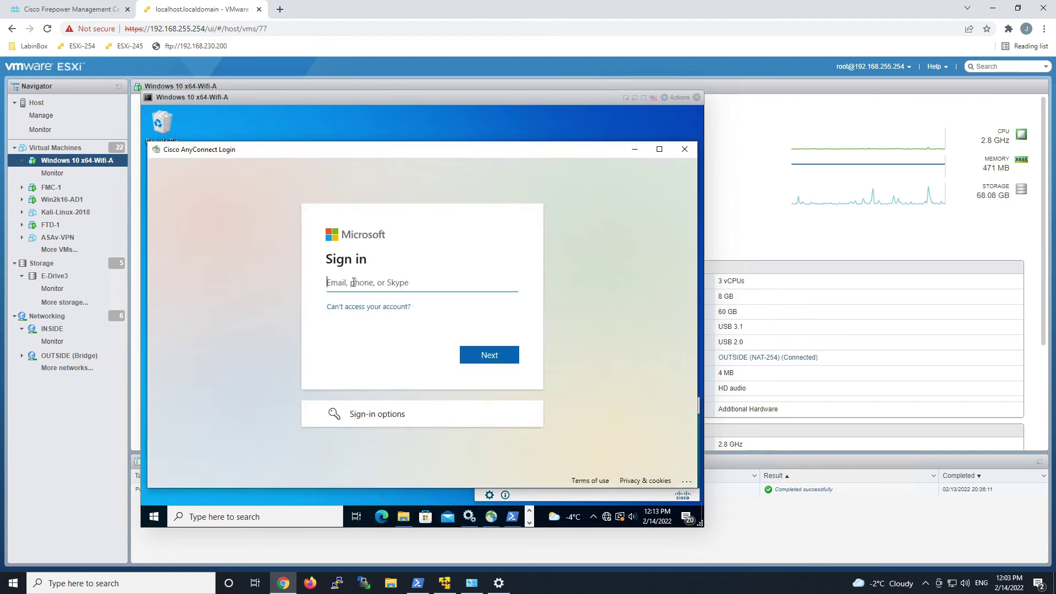
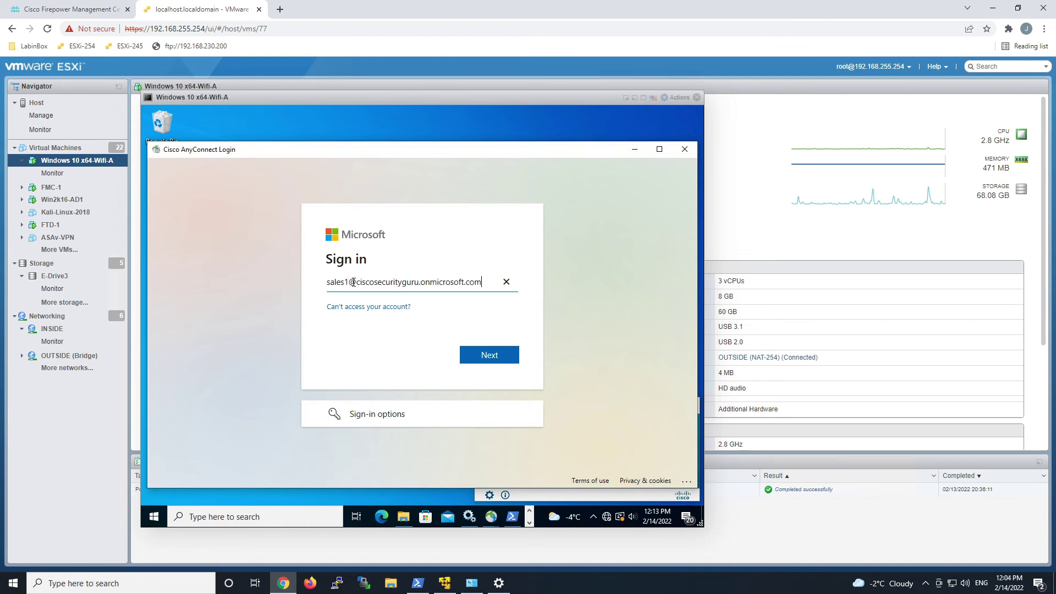
key(Return)
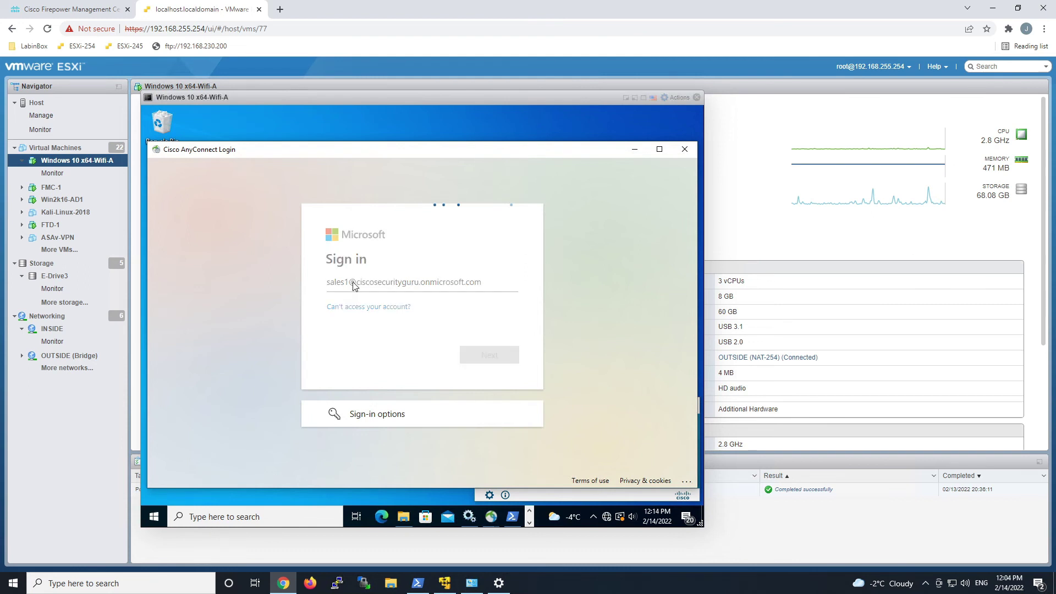
Sign in with the account password and accept the Azure AD MFA Core Group Policy banner.
text(•••••••••)
key(Return)
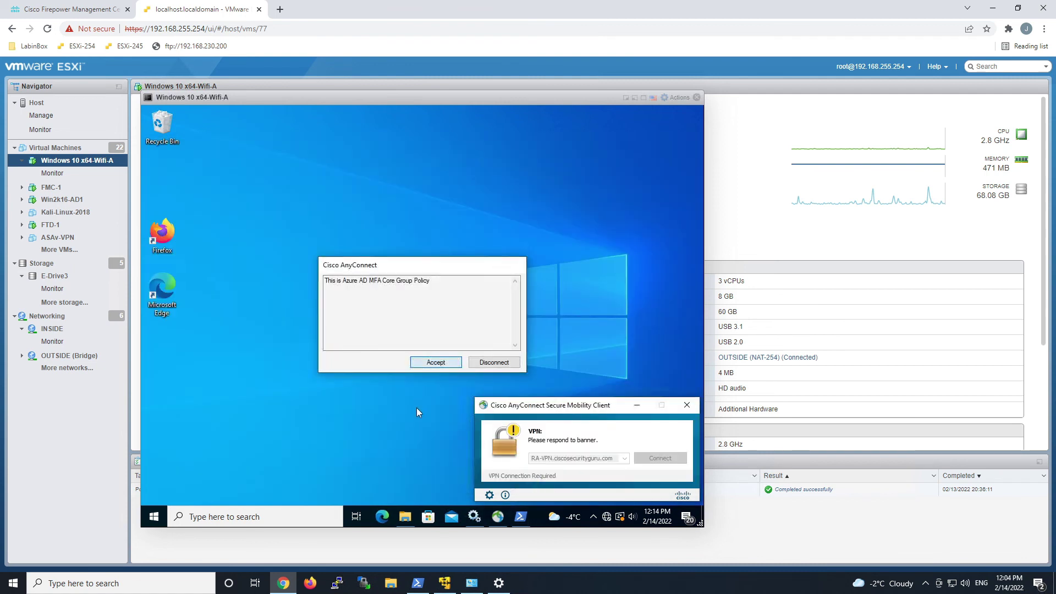
key(Return)
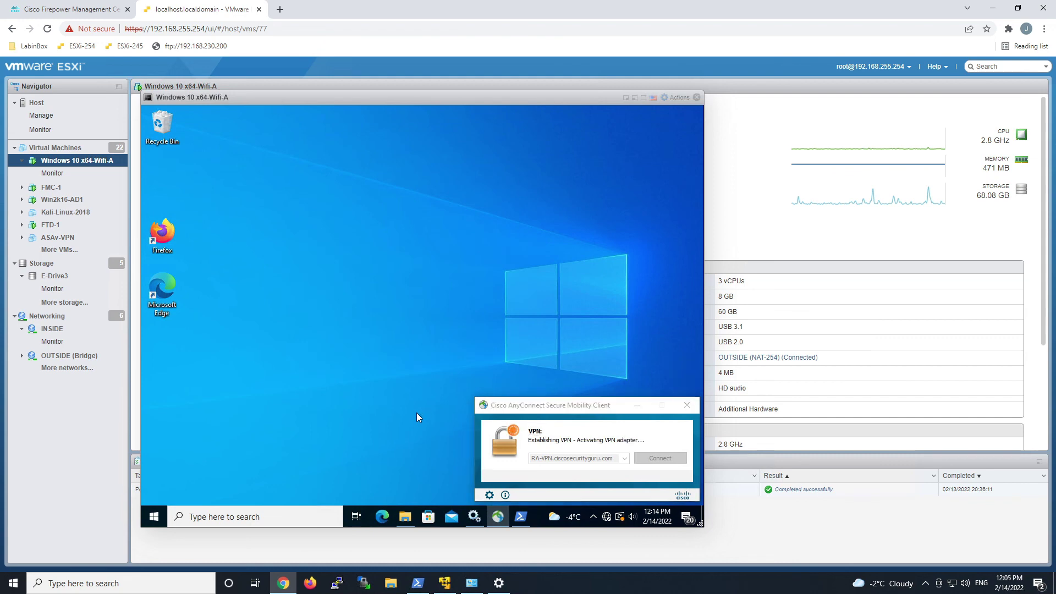